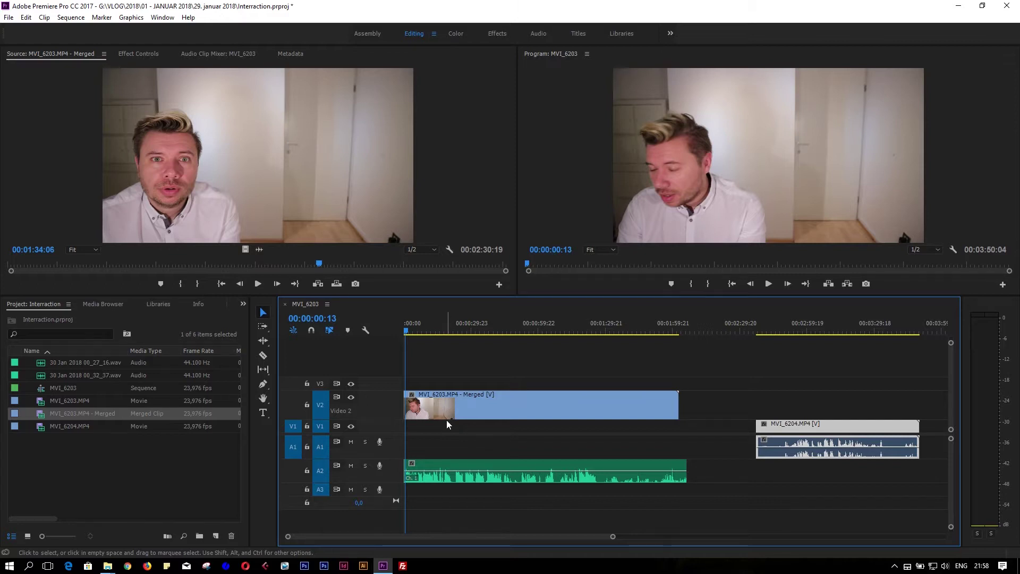
Step: Move the MVI_6204.MP4 clip on V1 beneath the MVI_6203.MP4 merged clip so it starts at about 00:00:00:13
{"action": "left_click_drag", "start_coordinate": [446, 407], "coordinate": [445, 424]}
{"action": "left_click_drag", "start_coordinate": [441, 464], "coordinate": [444, 409]}
{"action": "left_click_drag", "start_coordinate": [445, 447], "coordinate": [445, 465]}
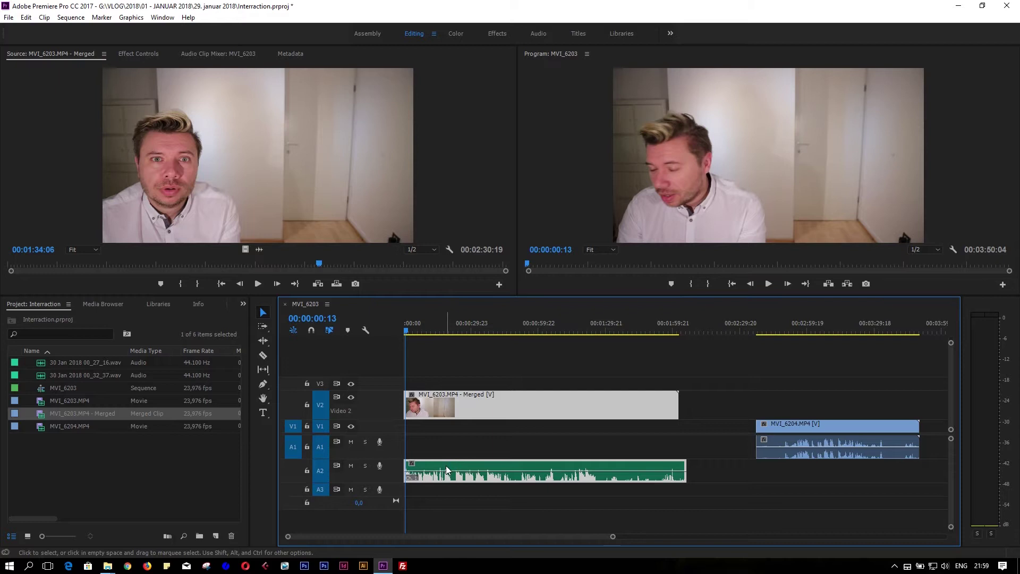
{"action": "left_click_drag", "start_coordinate": [851, 424], "coordinate": [512, 439]}
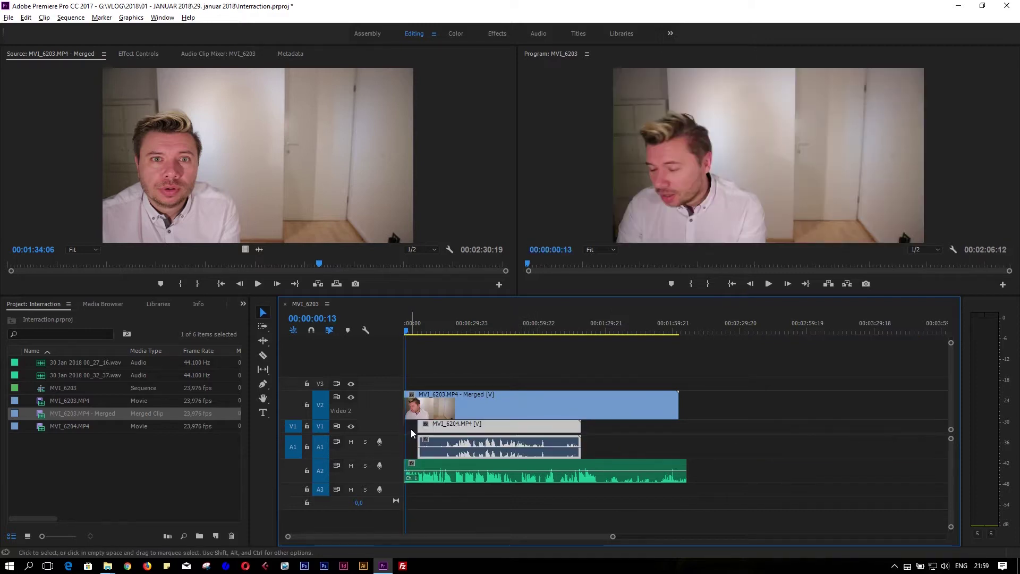
{"action": "scroll", "coordinate": [410, 429], "scroll_direction": "up", "scroll_amount": 2}
{"action": "key", "text": "minus"}
{"action": "scroll", "coordinate": [390, 412], "scroll_direction": "down", "scroll_amount": 2}
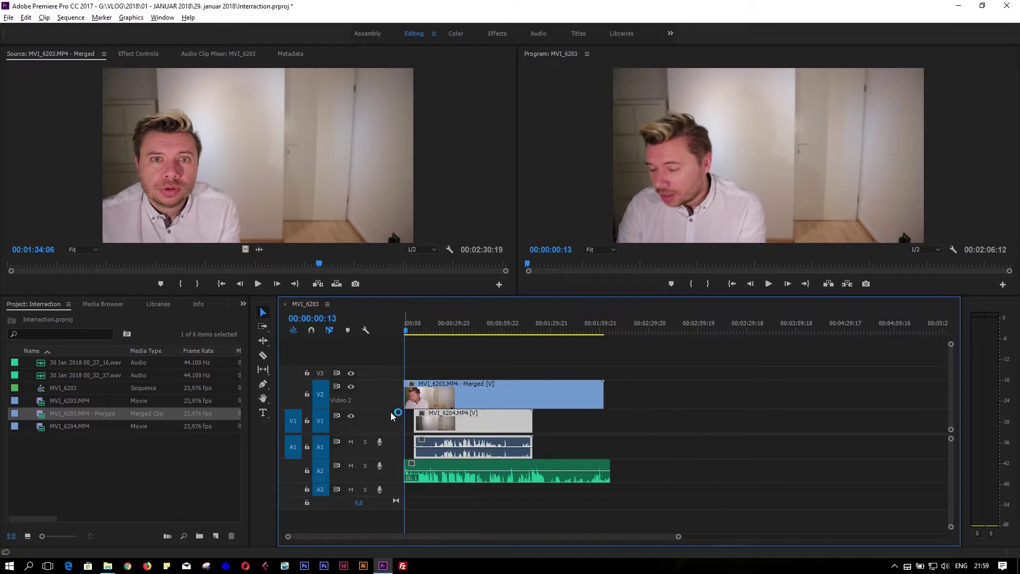
{"action": "key", "text": "equal"}
{"action": "key", "text": "equal"}
{"action": "key", "text": "equal"}
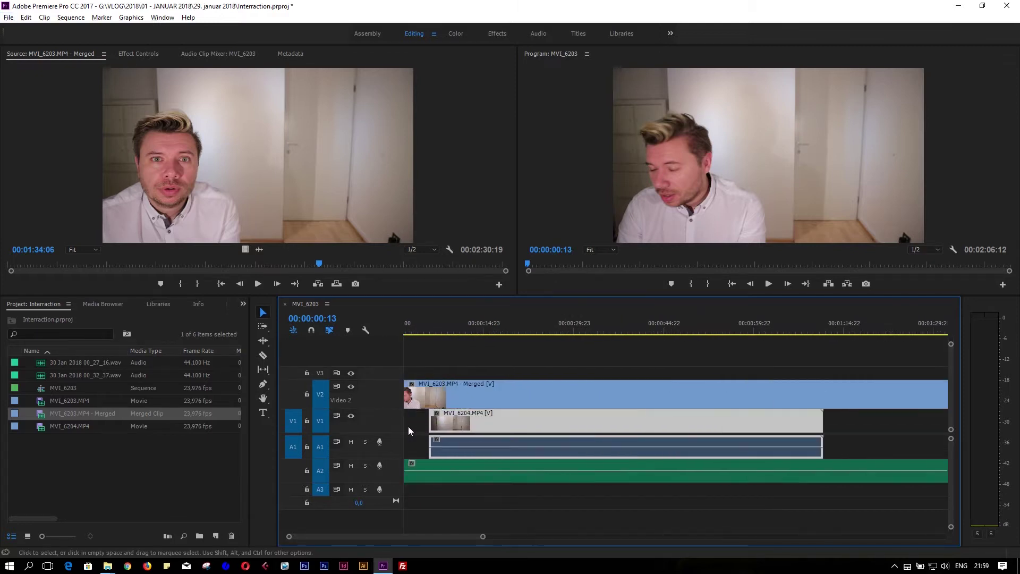
{"action": "left_click_drag", "start_coordinate": [391, 537], "coordinate": [387, 537]}
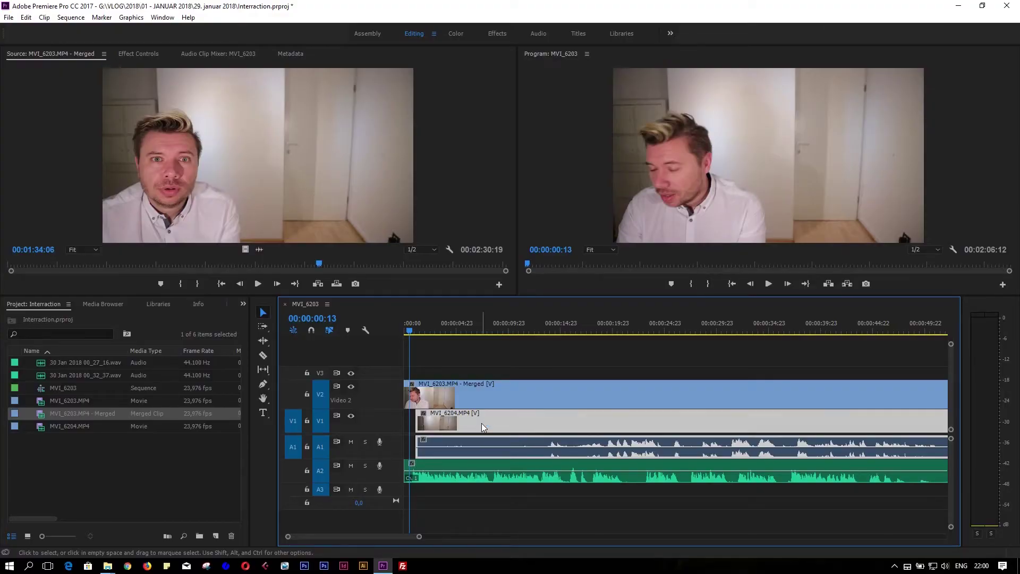
{"action": "key", "text": "equal"}
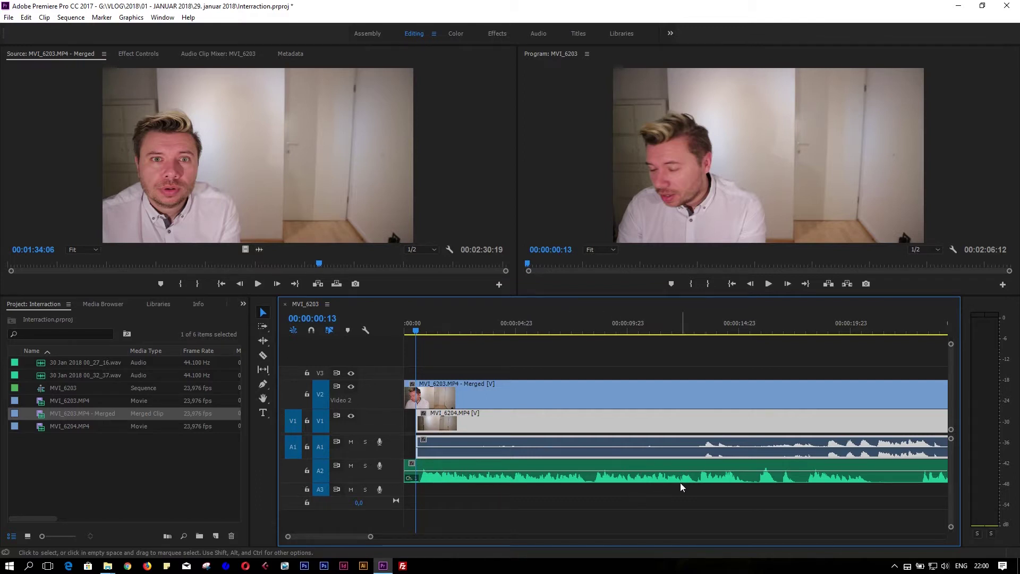
Step: Play the sequence from 00:00:13:10 and check the enlarged program picture up to about 00:00:21:19
{"action": "left_click", "coordinate": [705, 325]}
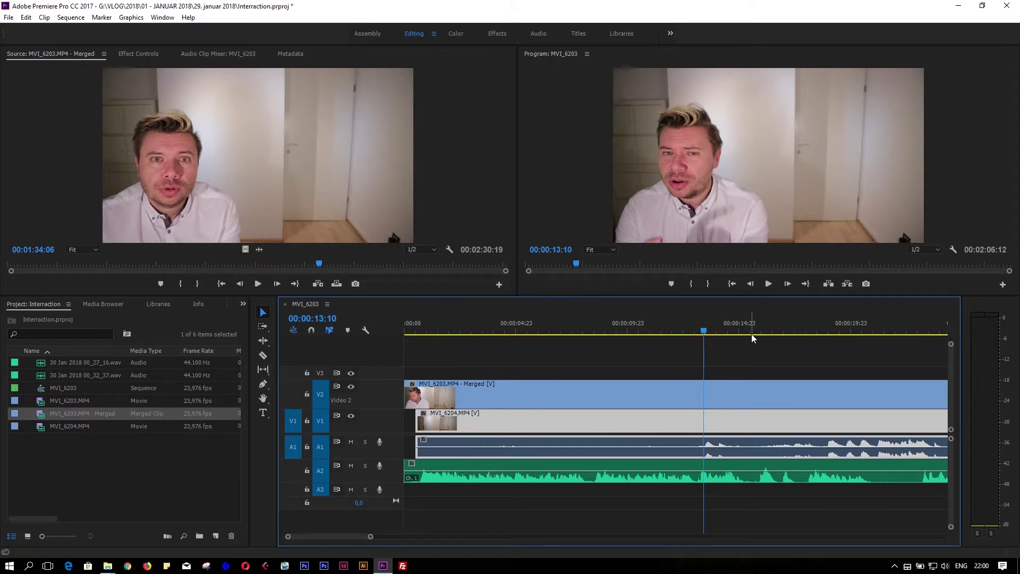
{"action": "key", "text": "space"}
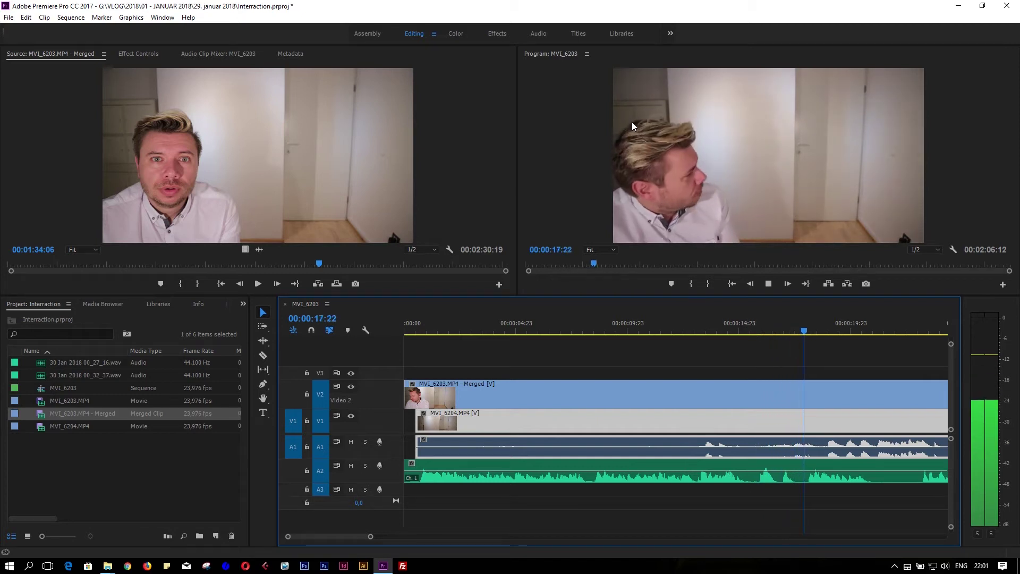
{"action": "left_click", "coordinate": [573, 135]}
{"action": "key", "text": "grave"}
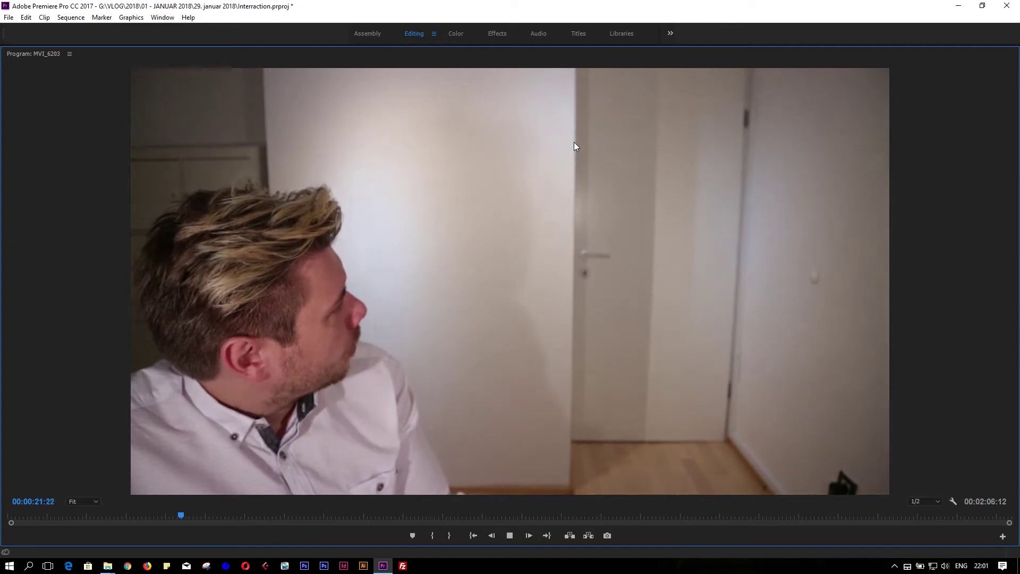
{"action": "key", "text": "space"}
{"action": "key", "text": "grave"}
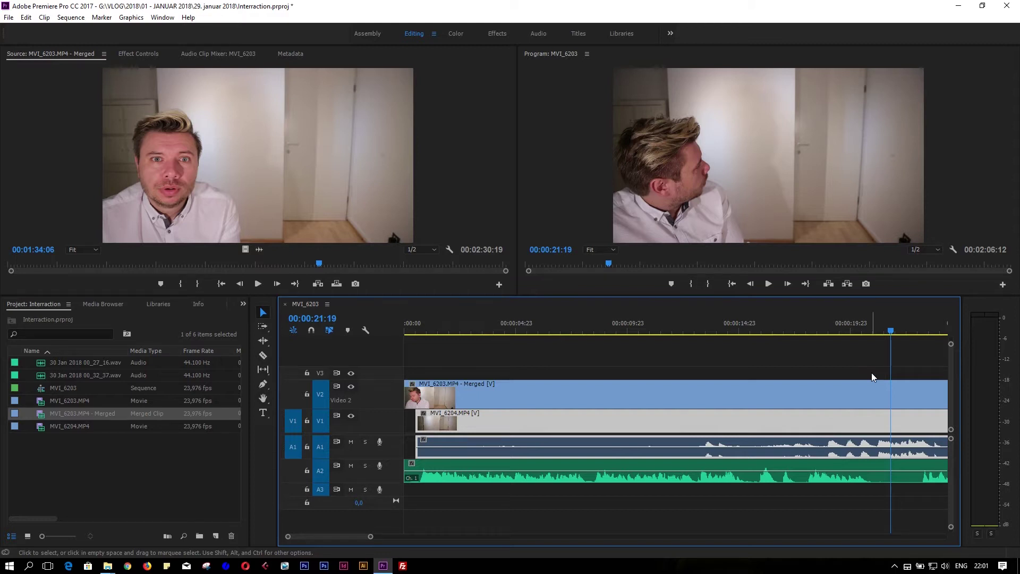
Step: Set the opacity of the MVI_6203.MP4 merged clip on V2 to 50%
{"action": "left_click", "coordinate": [874, 391]}
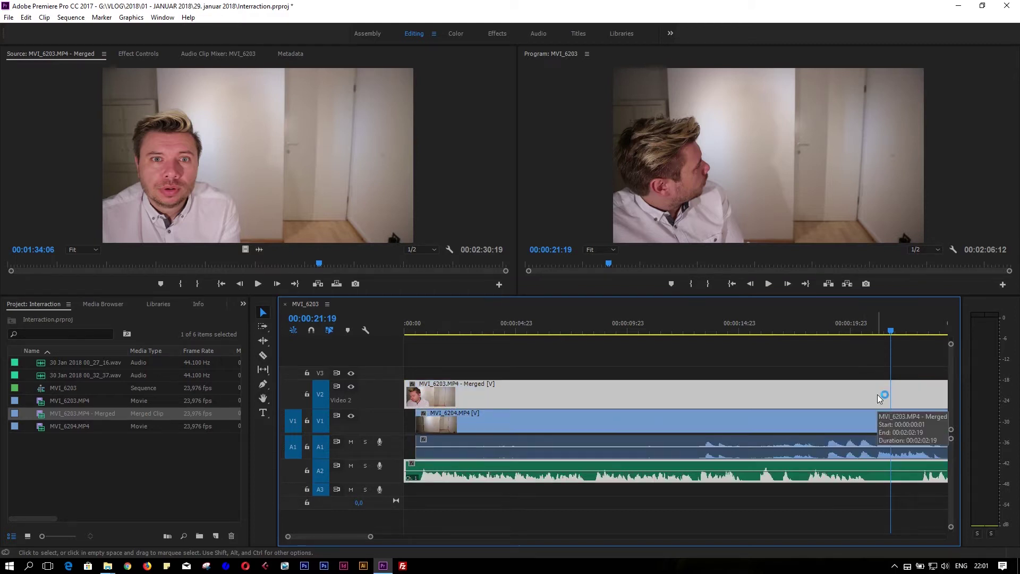
{"action": "left_click", "coordinate": [146, 56]}
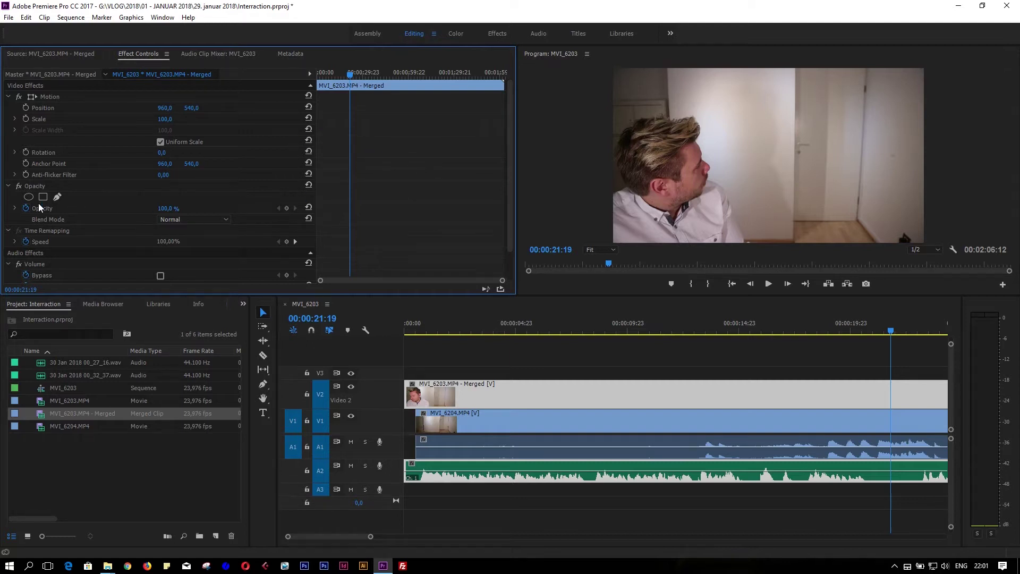
{"action": "left_click", "coordinate": [176, 207]}
{"action": "type", "text": "72"}
{"action": "key", "text": "Return"}
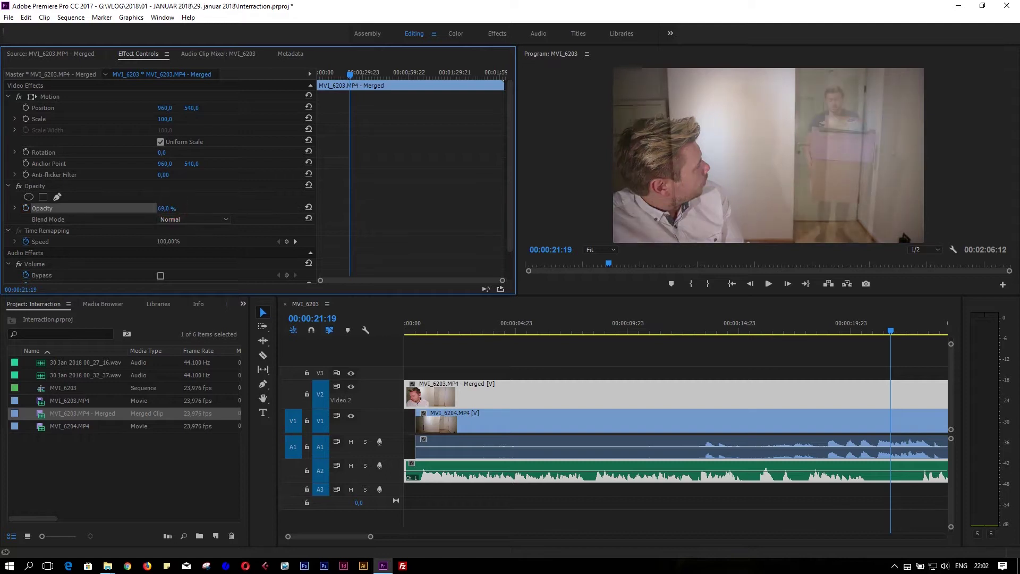
{"action": "left_click_drag", "start_coordinate": [167, 208], "coordinate": [170, 208]}
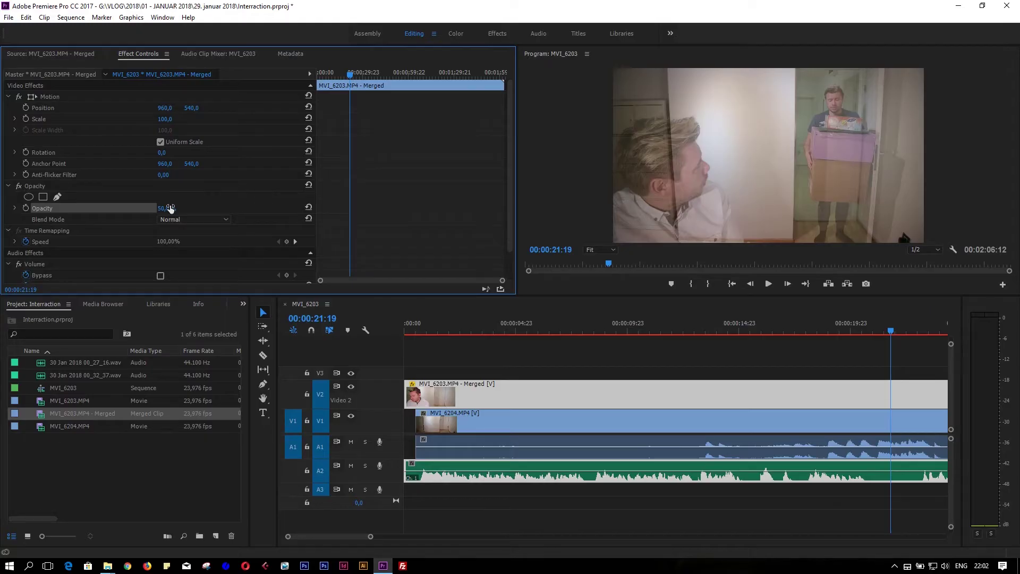
Step: Play the blended overlay of both clips in the enlarged program view from 00:00:21:19 to check their timing
{"action": "mouse_move", "coordinate": [336, 537]}
{"action": "left_mouse_down"}
{"action": "mouse_move", "coordinate": [358, 537]}
{"action": "mouse_move", "coordinate": [325, 537]}
{"action": "left_mouse_up"}
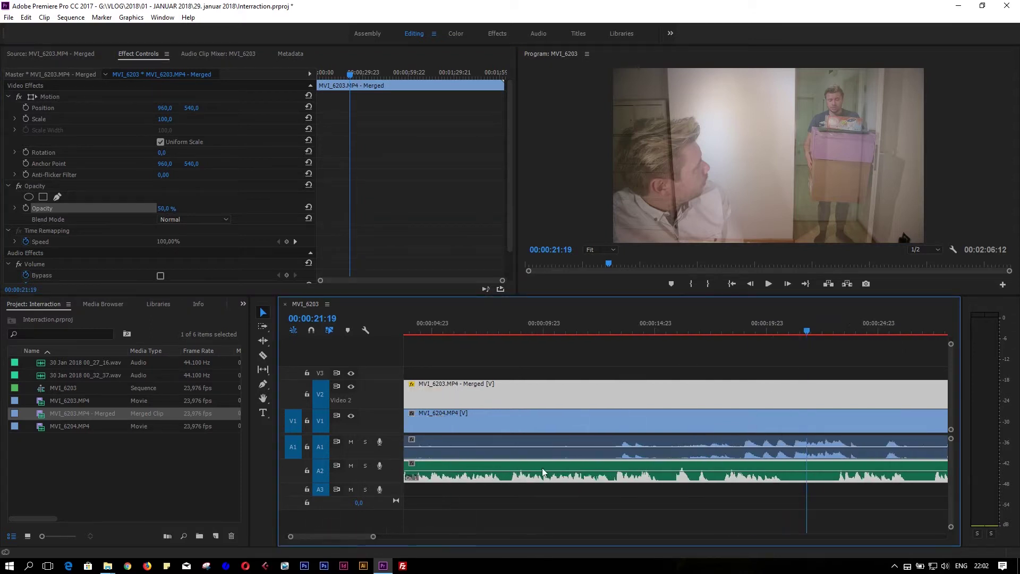
{"action": "scroll", "coordinate": [581, 437], "scroll_direction": "down", "scroll_amount": 2}
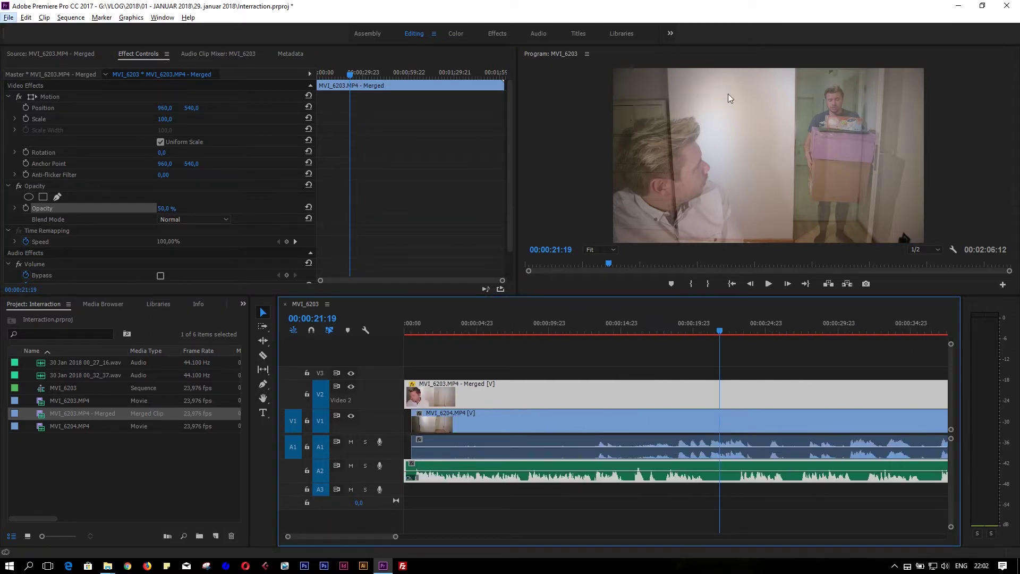
{"action": "left_click", "coordinate": [604, 119]}
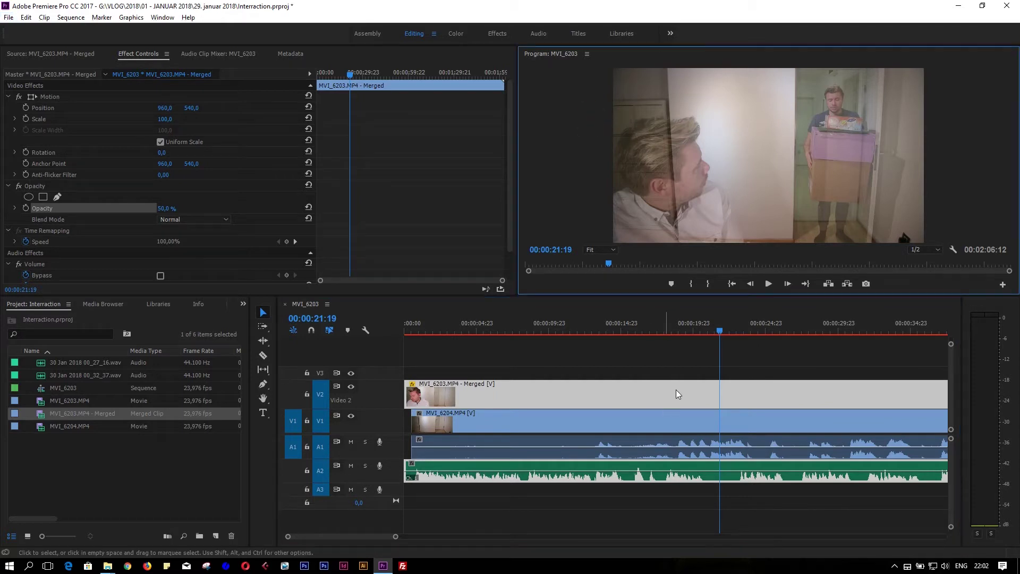
{"action": "key", "text": "grave"}
{"action": "key", "text": "grave"}
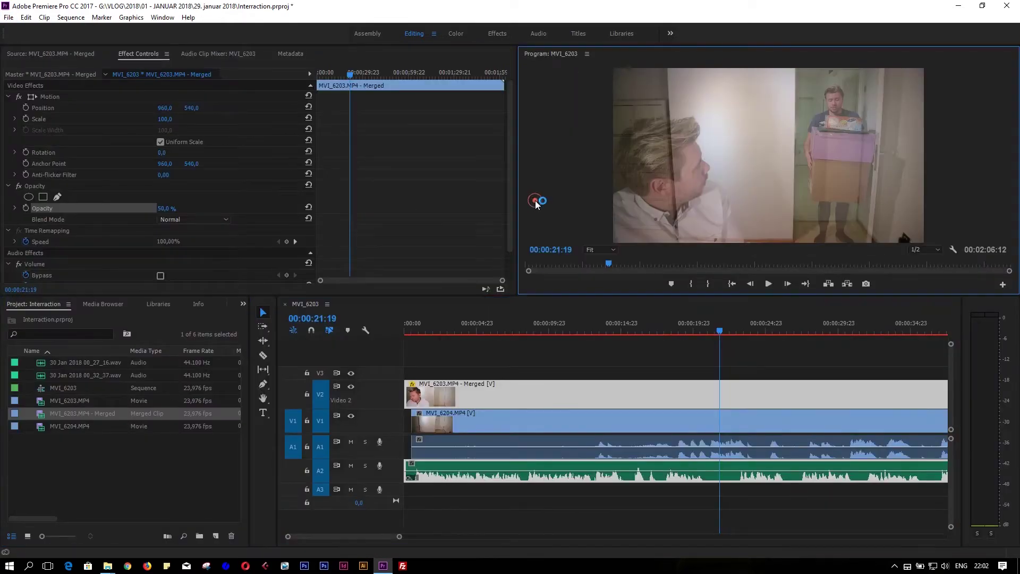
{"action": "key", "text": "grave"}
{"action": "key", "text": "space"}
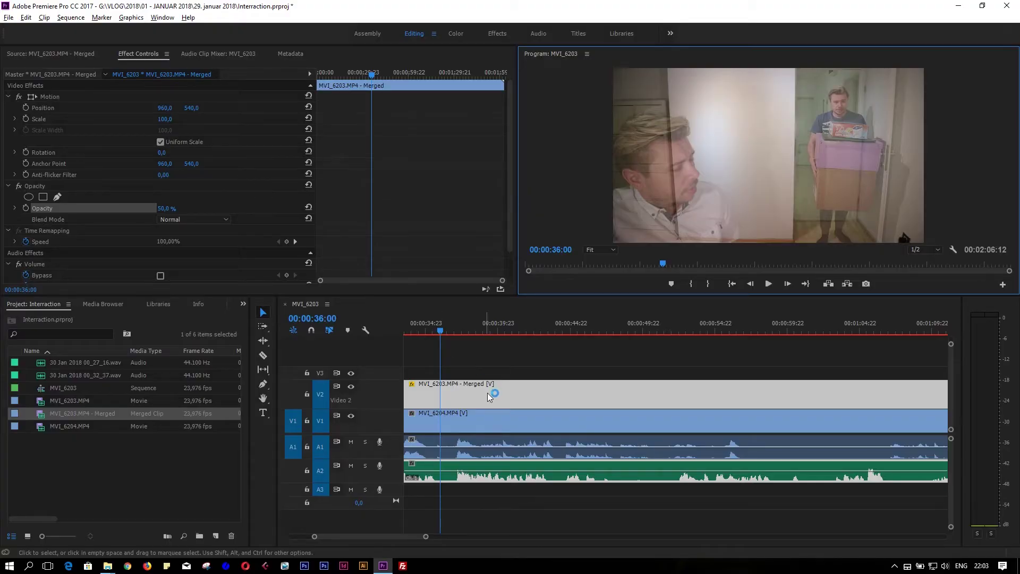
Step: Merge 30 Jan 2018 00_32_37.wav with MVI_6204.MP4, synchronized by audio on track channel 1, removing the audio from the AV clip
{"action": "scroll", "coordinate": [487, 393], "scroll_direction": "down", "scroll_amount": 8, "text": "alt"}
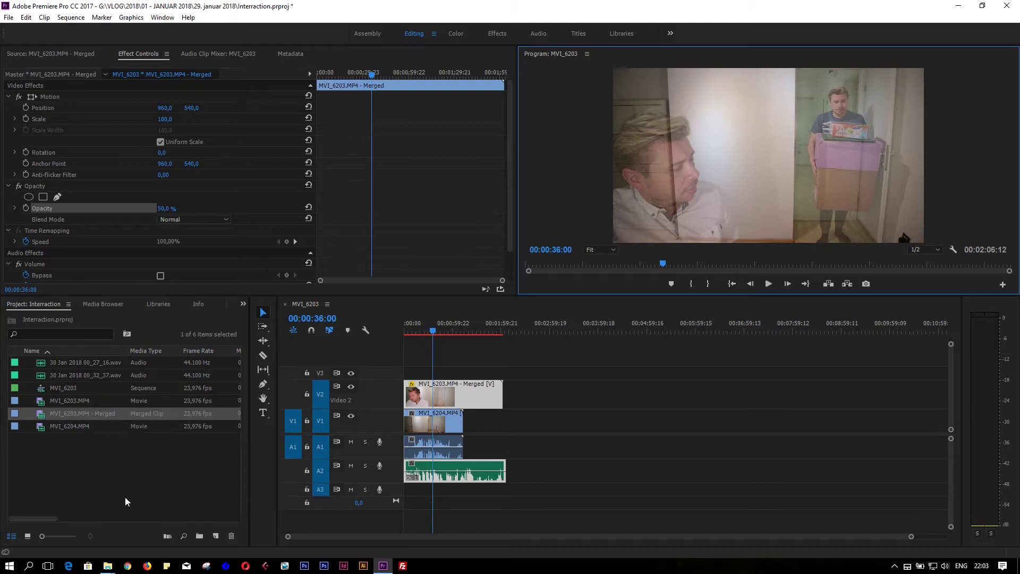
{"action": "left_click", "coordinate": [104, 375]}
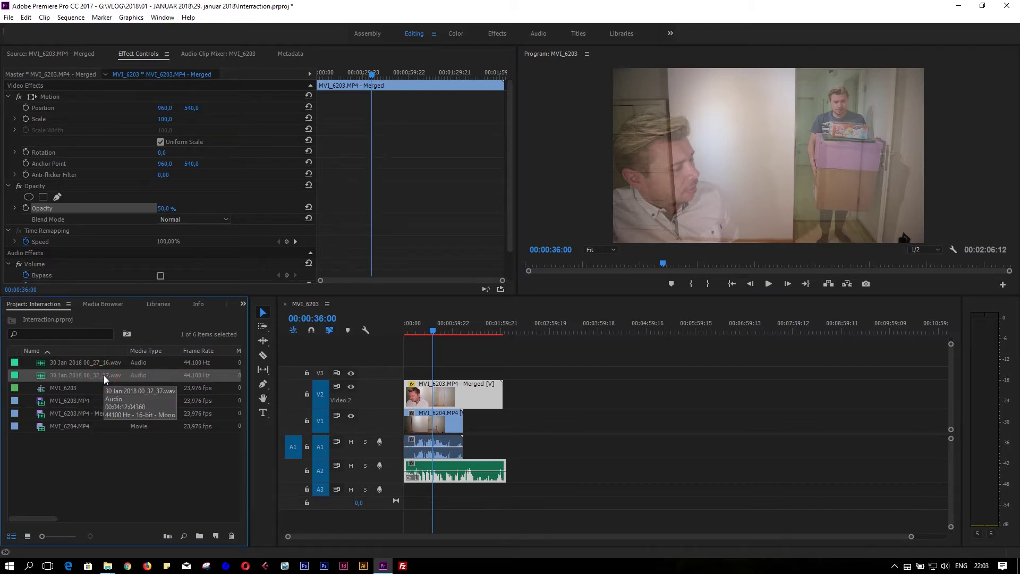
{"action": "left_click", "coordinate": [80, 427], "text": "ctrl"}
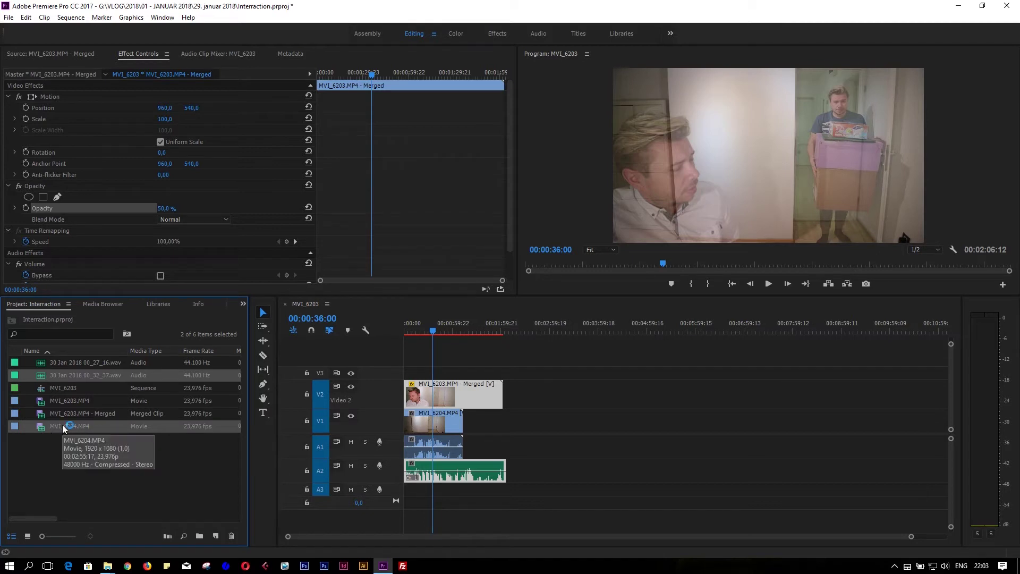
{"action": "right_click", "coordinate": [63, 425]}
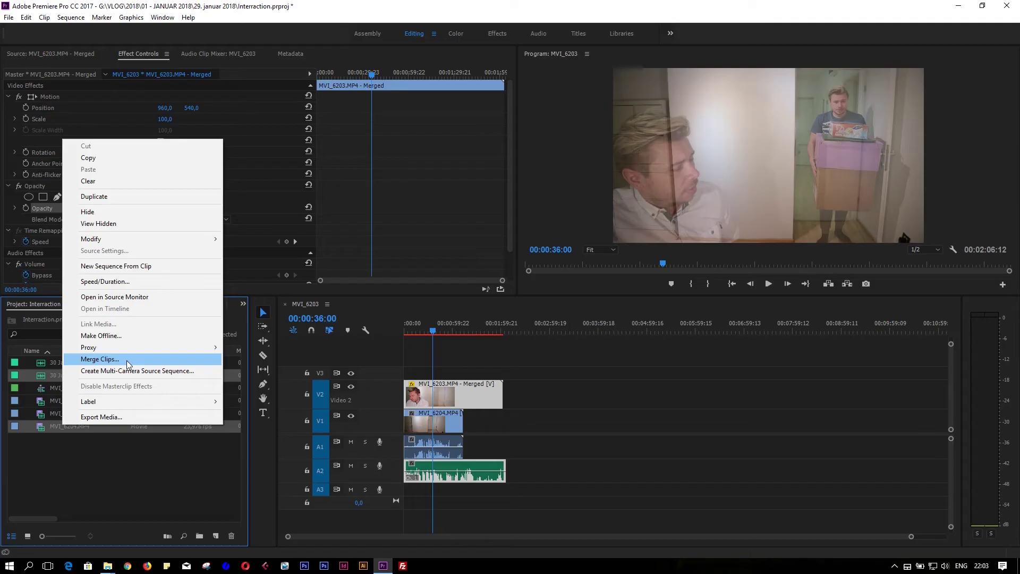
{"action": "left_click", "coordinate": [127, 361]}
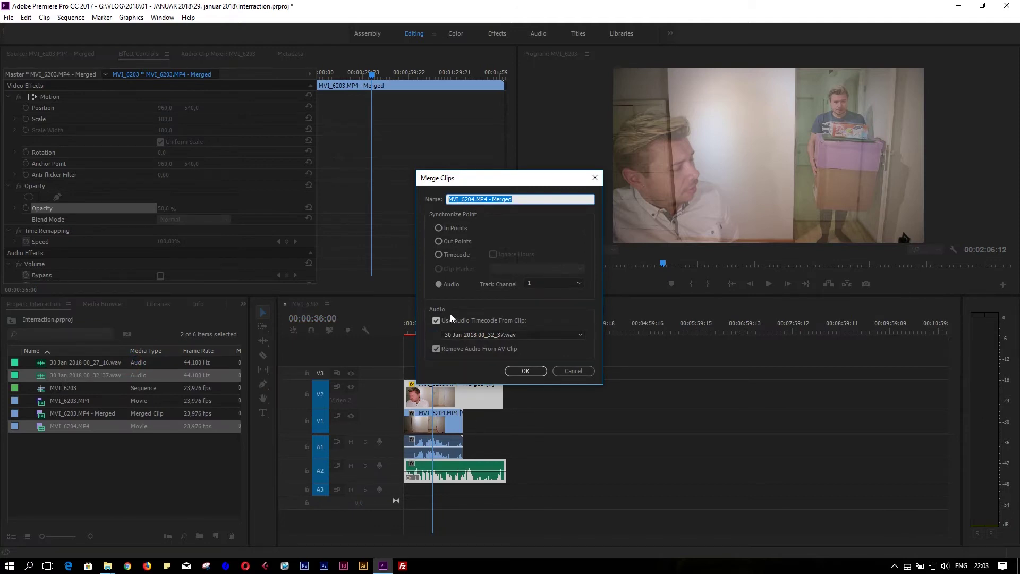
{"action": "left_click", "coordinate": [447, 284]}
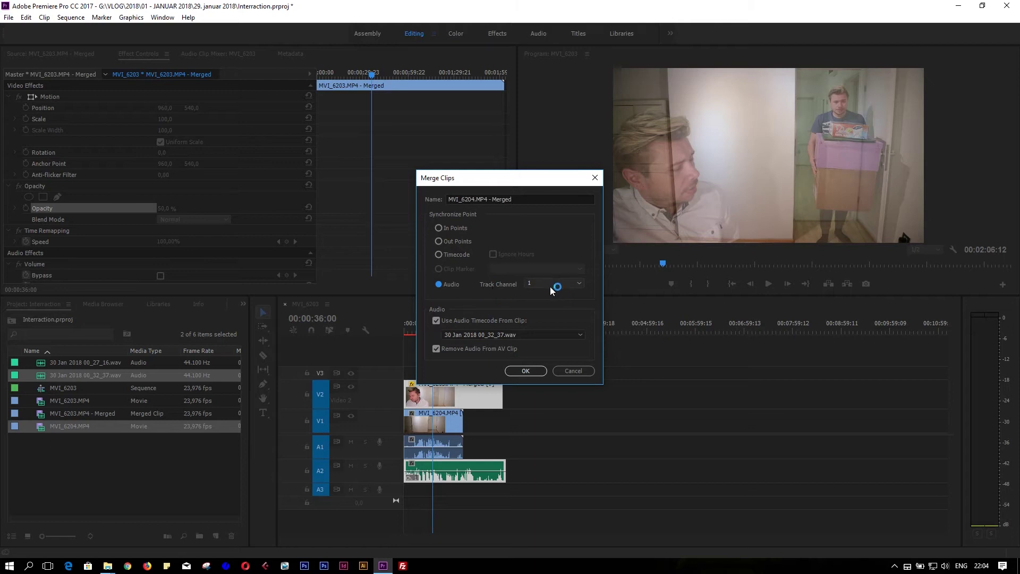
{"action": "left_click", "coordinate": [526, 370]}
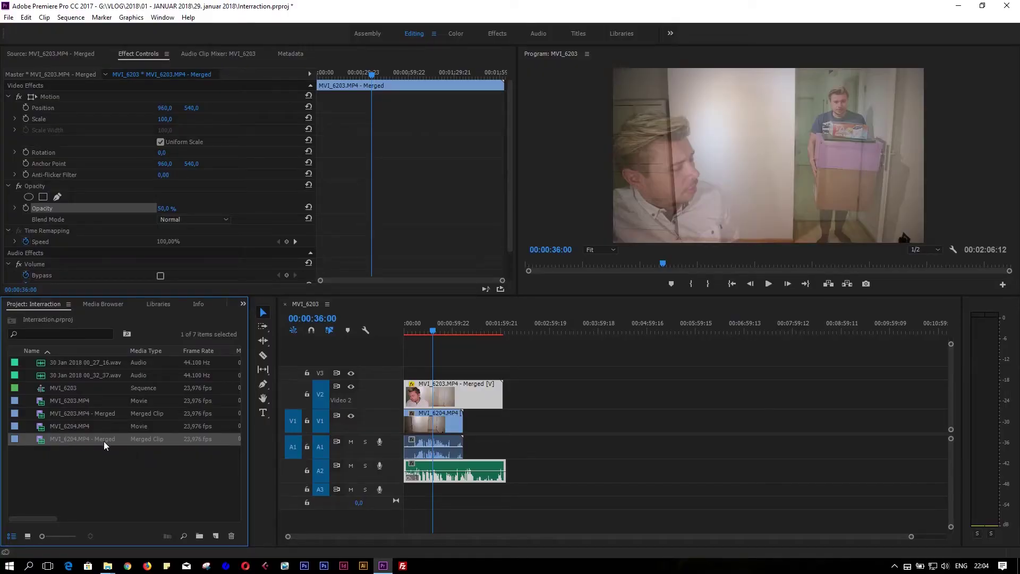
Step: Open the merged MVI_6204.MP4 clip and extend its start on V3 and A3 back to the beginning of the sequence
{"action": "double_click", "coordinate": [107, 439]}
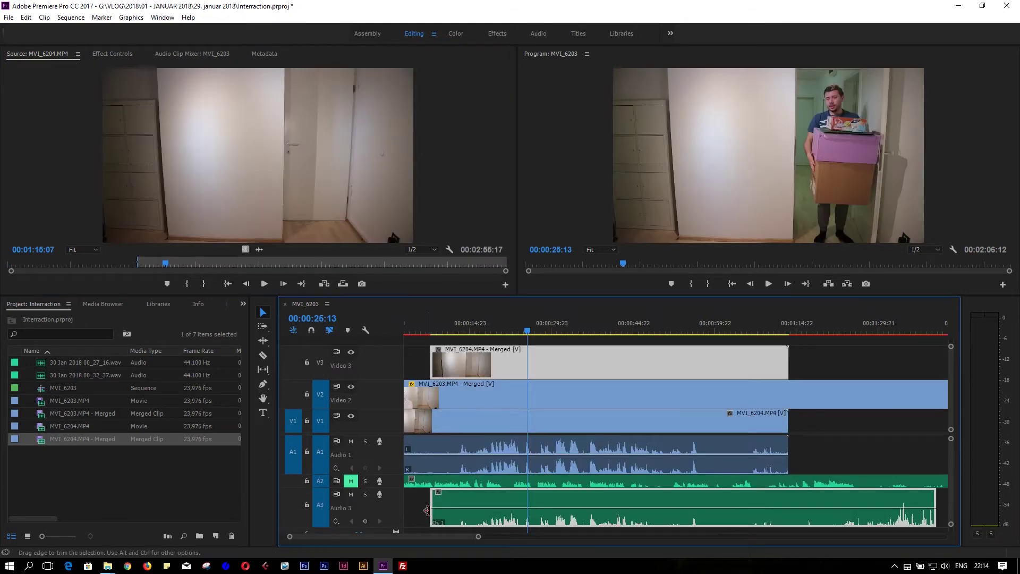
{"action": "left_click_drag", "start_coordinate": [434, 514], "coordinate": [384, 521]}
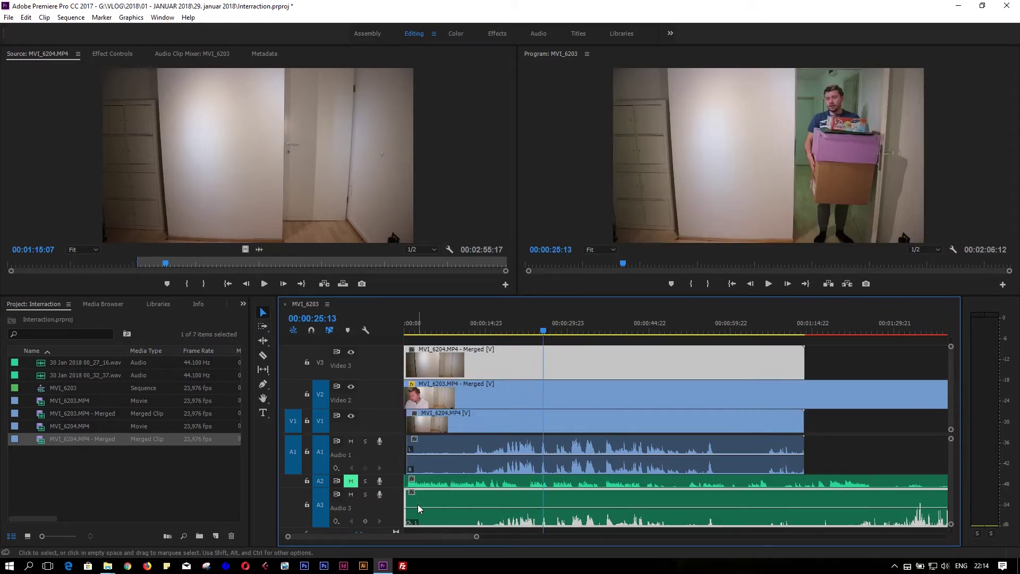
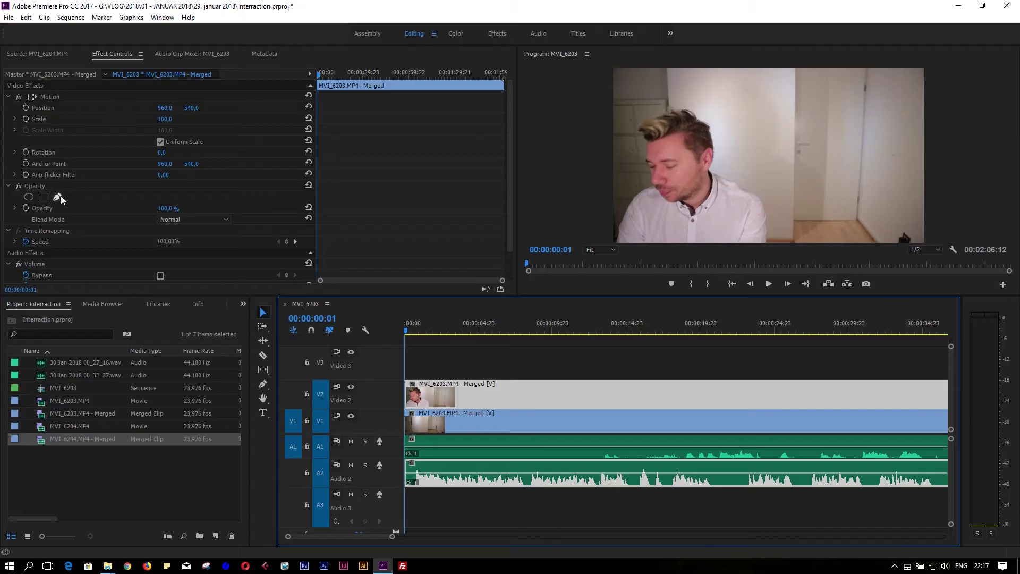
Step: Draw a closed four-point opacity mask on the V2 MVI_6203.MP4 merged clip around the seated man's side, ending at the door edge
{"action": "left_click", "coordinate": [602, 248]}
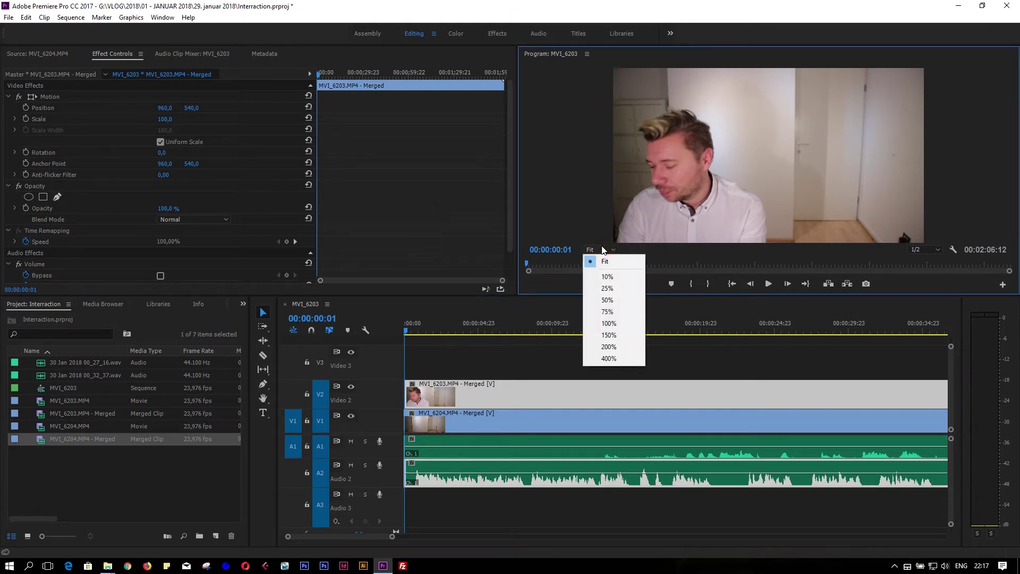
{"action": "left_click", "coordinate": [608, 299]}
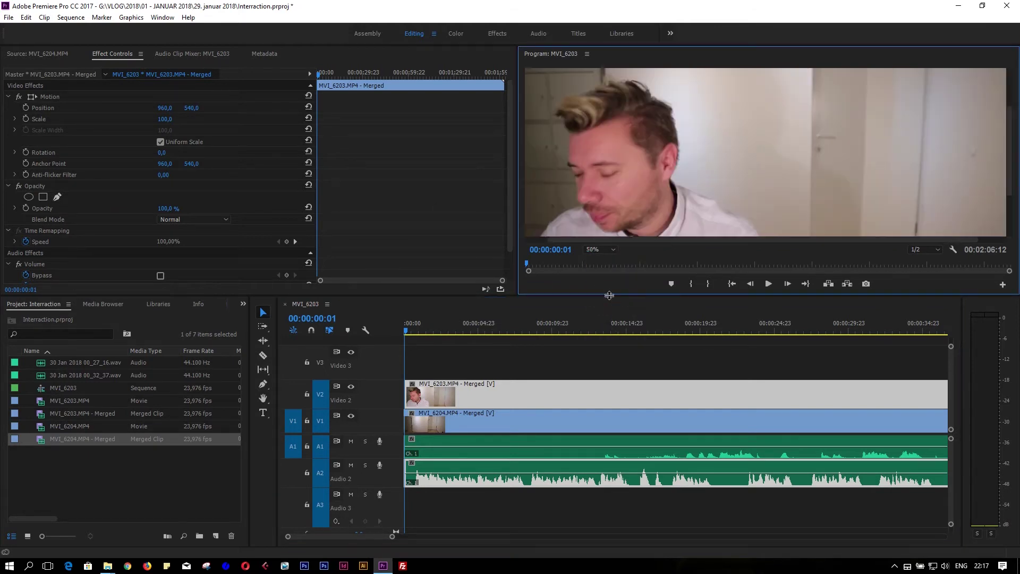
{"action": "left_click", "coordinate": [608, 249]}
{"action": "left_click", "coordinate": [605, 289]}
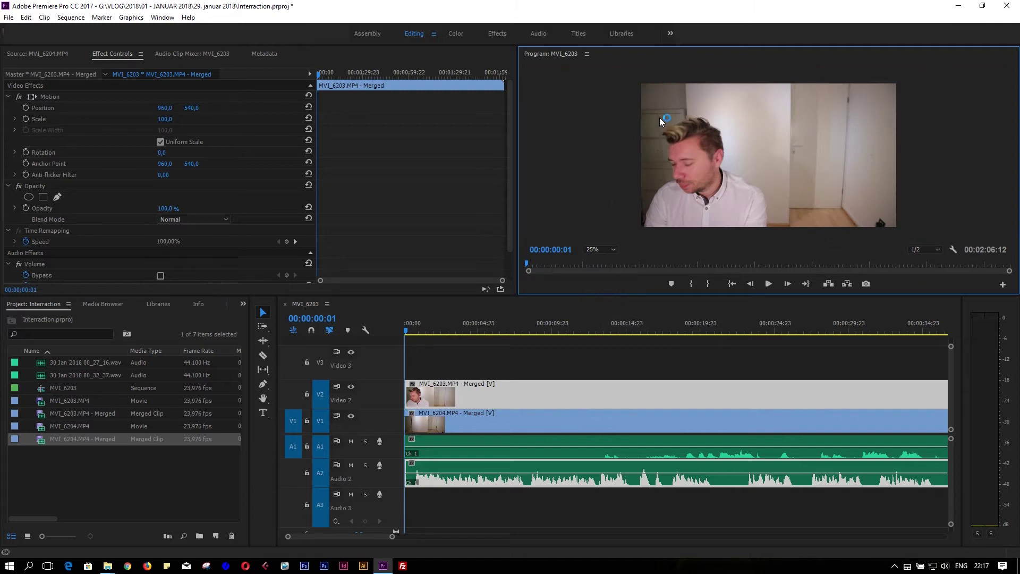
{"action": "left_click", "coordinate": [57, 197]}
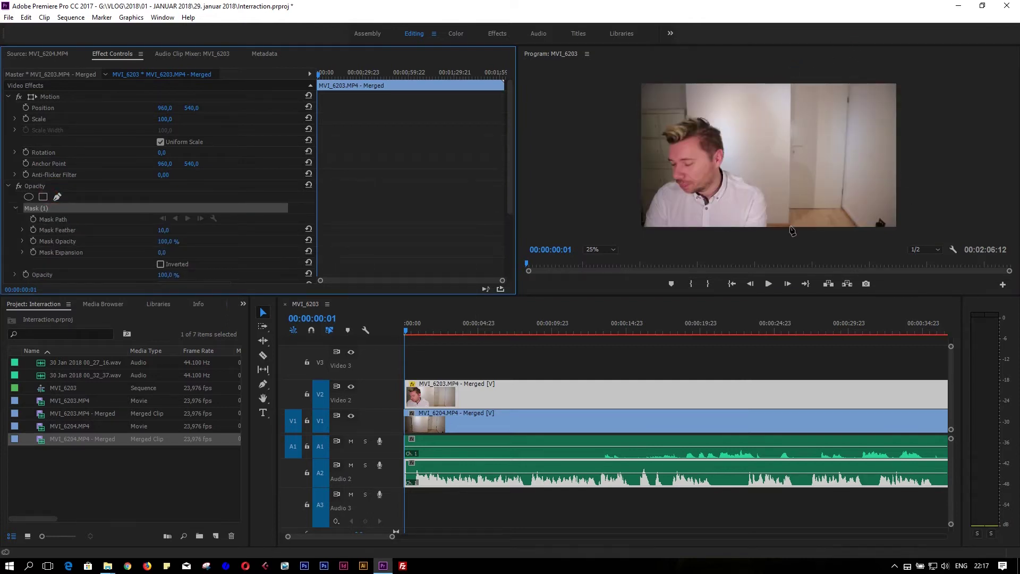
{"action": "left_click", "coordinate": [789, 112]}
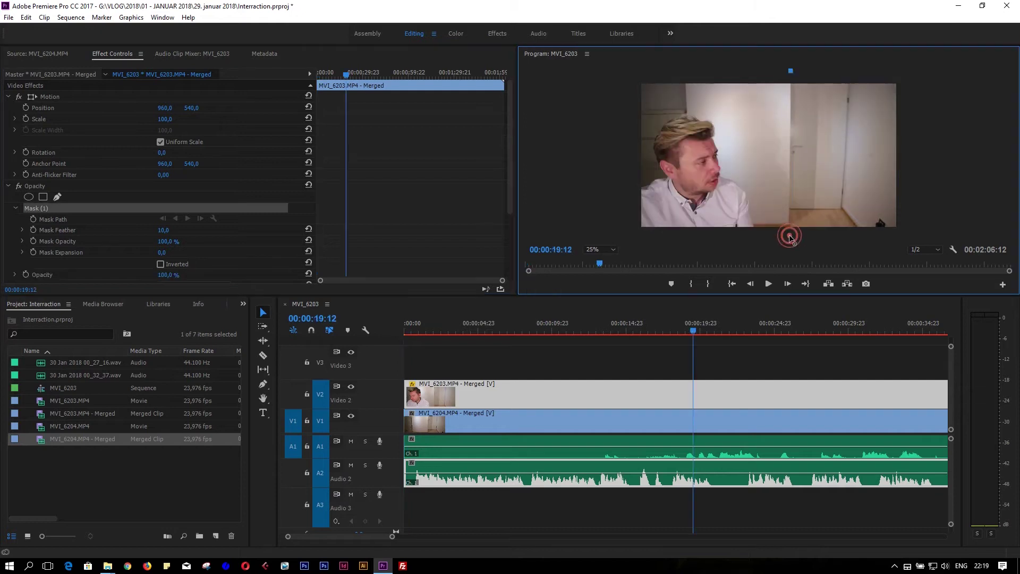
{"action": "left_click", "coordinate": [789, 235]}
{"action": "left_click", "coordinate": [632, 236]}
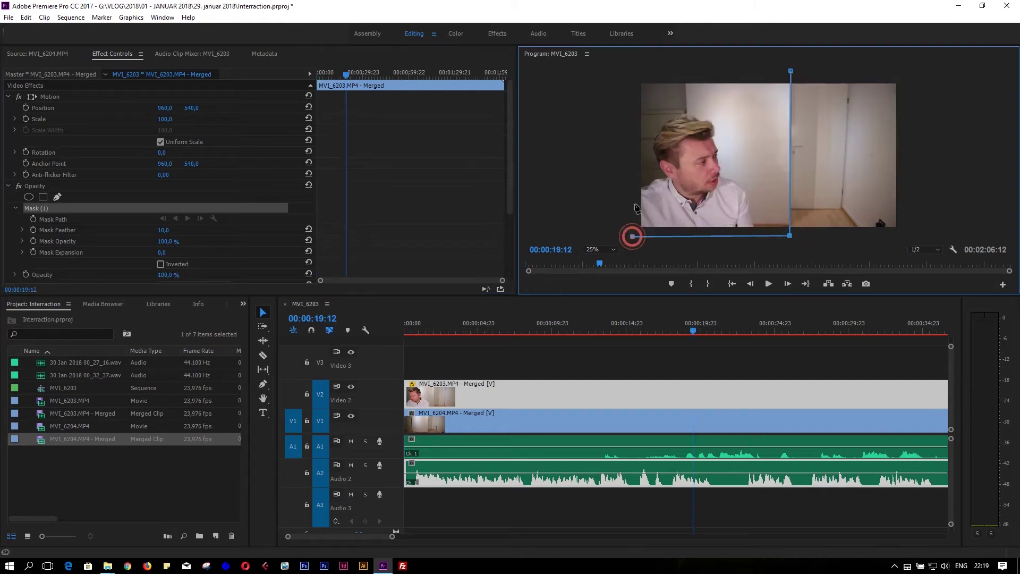
{"action": "left_click", "coordinate": [635, 72]}
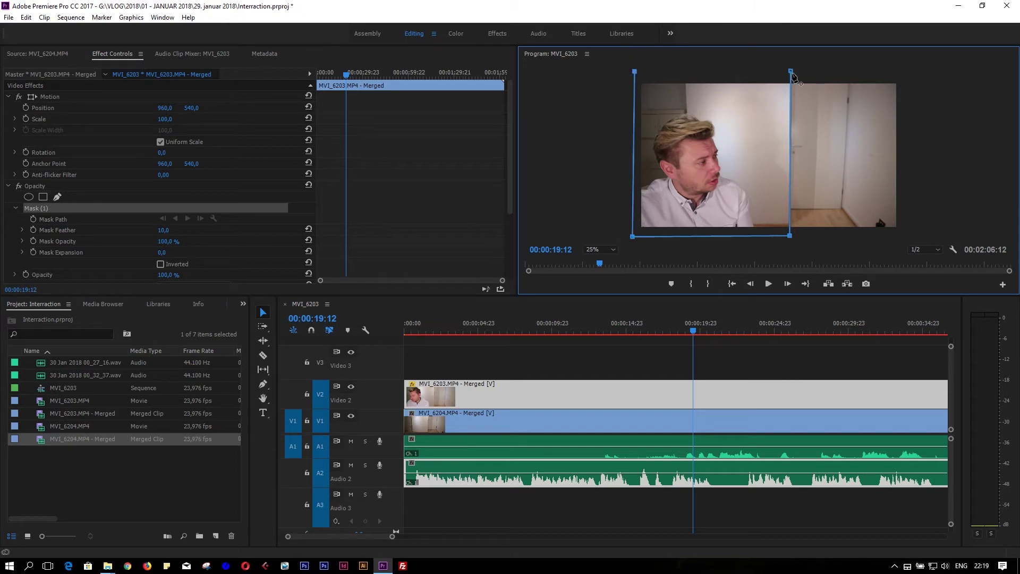
{"action": "left_click", "coordinate": [791, 71]}
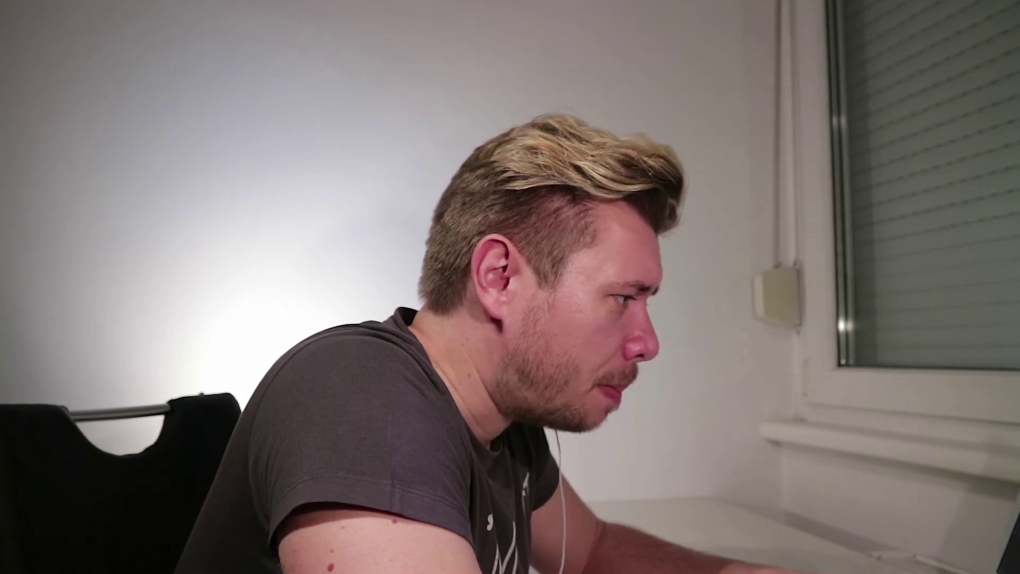
Step: Play the masked composite enlarged from 00:00:10:20, and check the footage around 00:01:11:03, 00:00:37:16 and 00:00:55:08 for an end point
{"action": "left_click", "coordinate": [446, 327]}
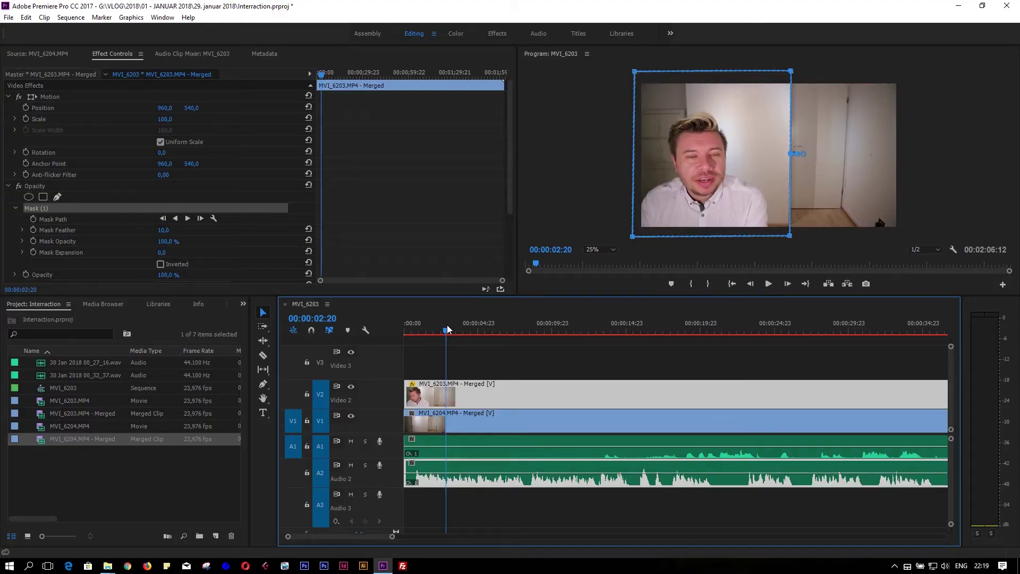
{"action": "left_click_drag", "start_coordinate": [448, 332], "coordinate": [566, 335]}
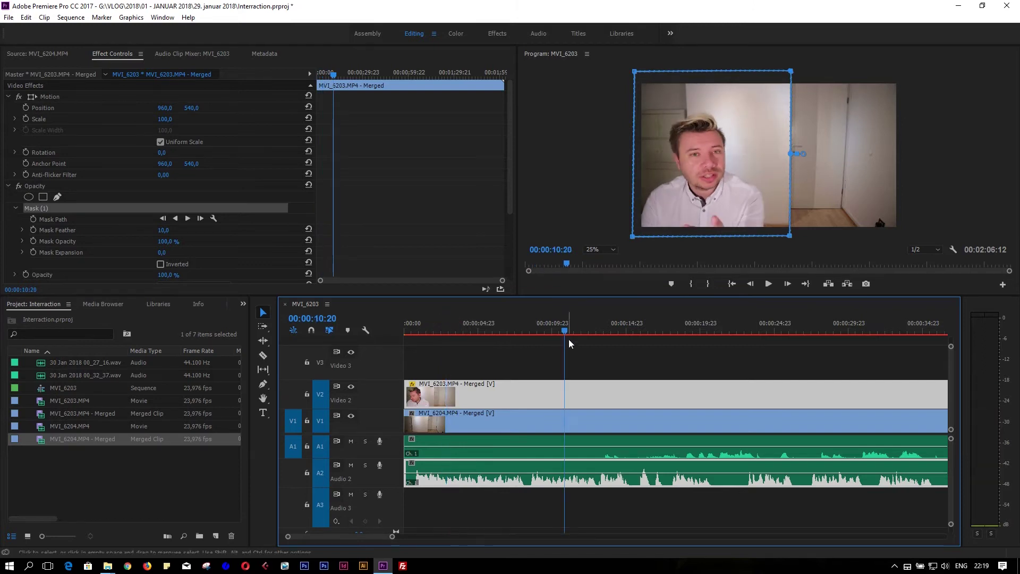
{"action": "key", "text": "space"}
{"action": "key", "text": "grave"}
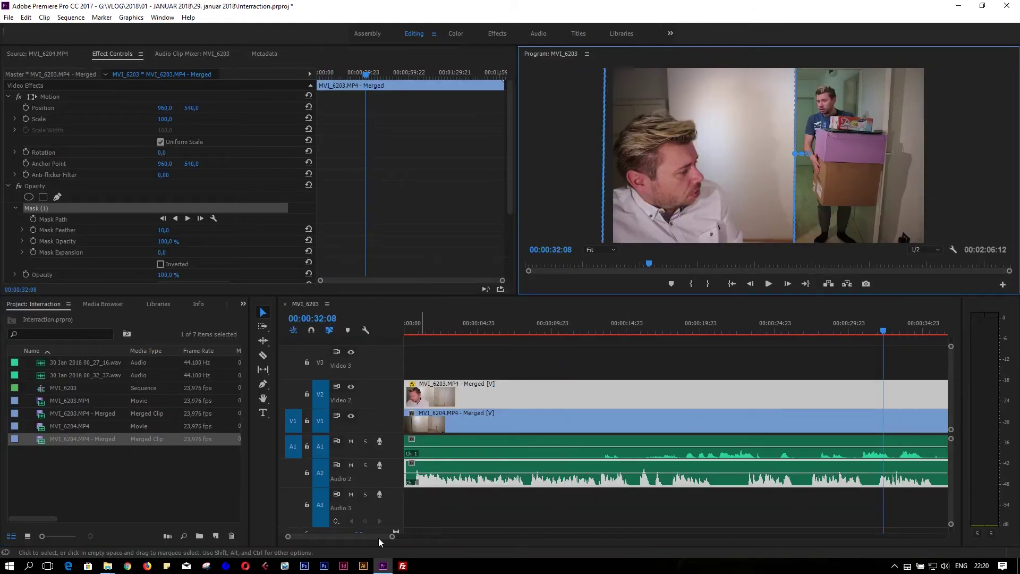
{"action": "left_click_drag", "start_coordinate": [365, 539], "coordinate": [411, 540]}
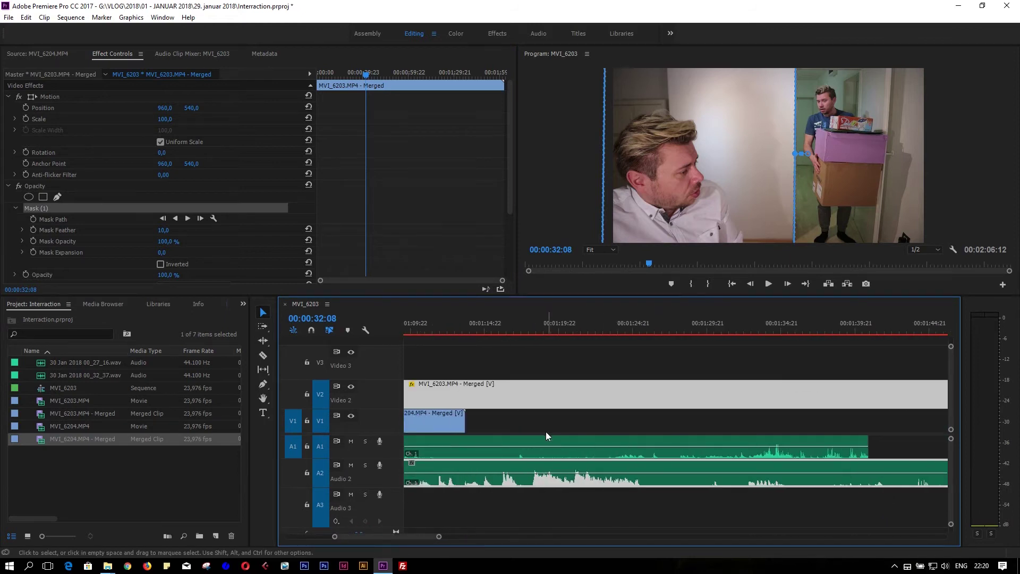
{"action": "left_click", "coordinate": [429, 327]}
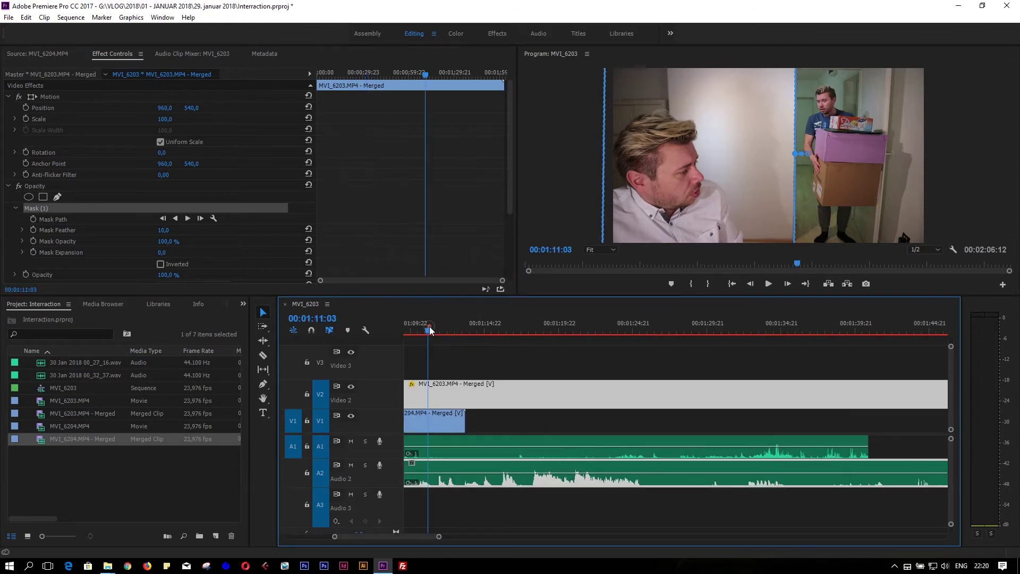
{"action": "key", "text": "space"}
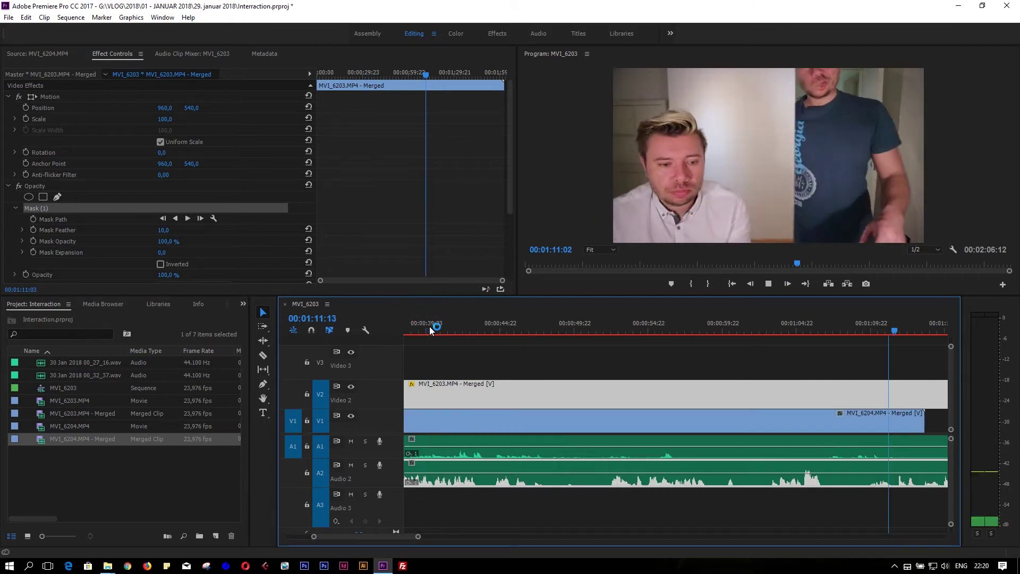
{"action": "mouse_move", "coordinate": [400, 535]}
{"action": "left_mouse_down"}
{"action": "mouse_move", "coordinate": [369, 531]}
{"action": "mouse_move", "coordinate": [395, 536]}
{"action": "left_mouse_up"}
{"action": "left_click", "coordinate": [553, 327]}
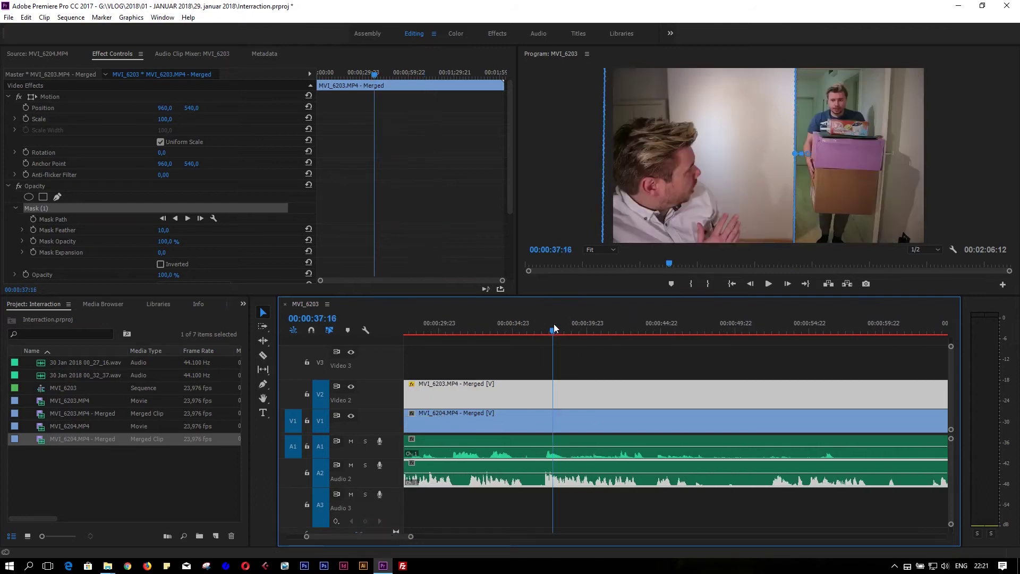
{"action": "left_click", "coordinate": [814, 330]}
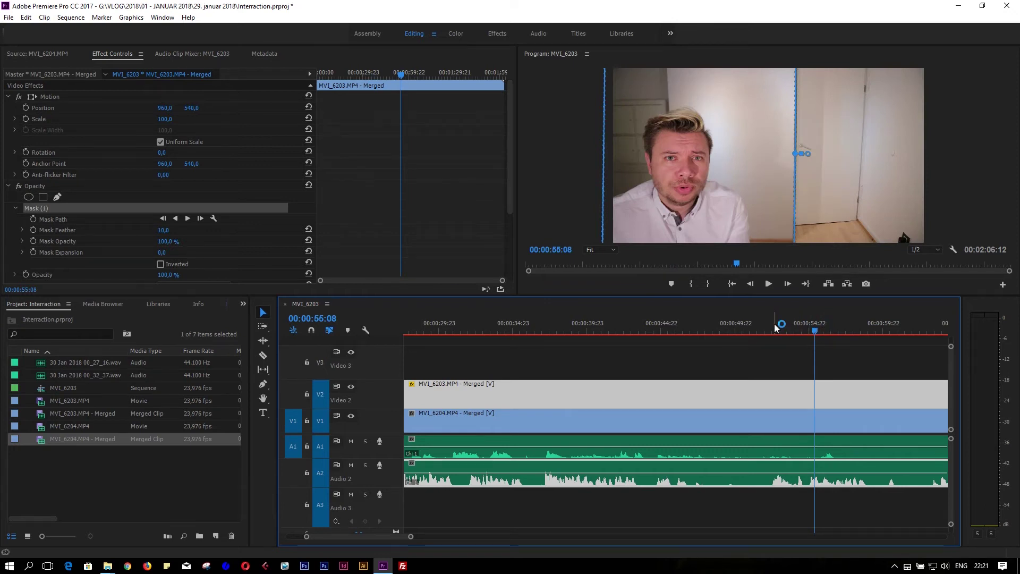
Step: Trim the ends of both merged video clips on V2 and V1 back to 00:01:01:14
{"action": "left_click", "coordinate": [907, 329]}
{"action": "left_click_drag", "start_coordinate": [390, 536], "coordinate": [420, 541]}
{"action": "key", "text": "c"}
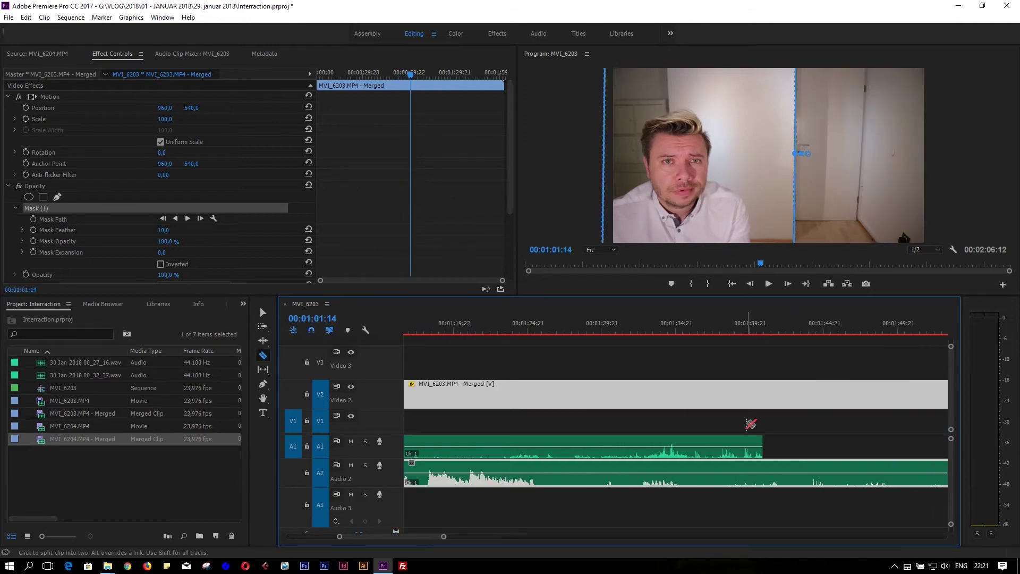
{"action": "scroll", "coordinate": [751, 423], "scroll_direction": "down", "scroll_amount": 3, "text": "alt"}
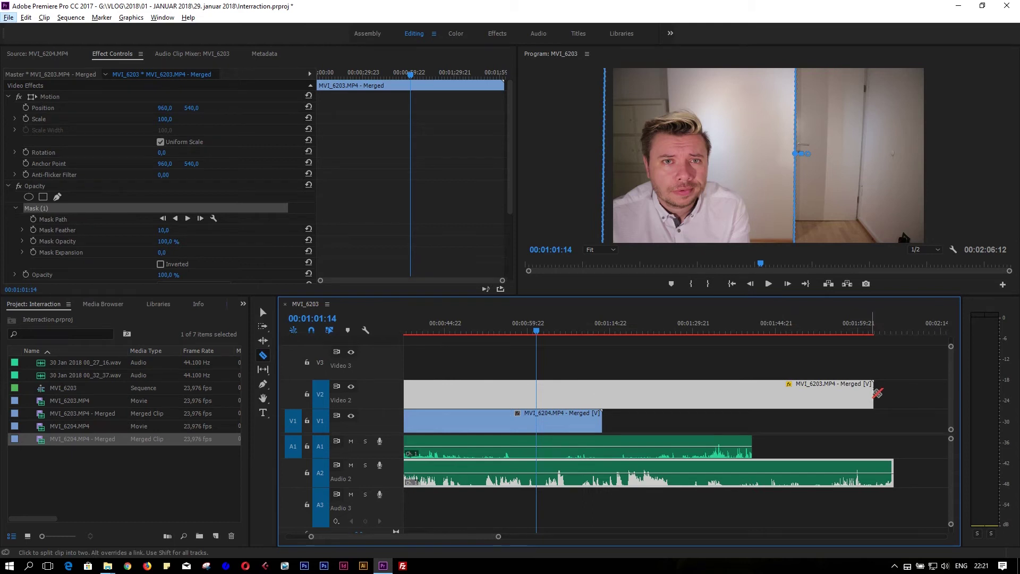
{"action": "key", "text": "v"}
{"action": "left_click_drag", "start_coordinate": [877, 395], "coordinate": [535, 395]}
{"action": "left_click_drag", "start_coordinate": [601, 425], "coordinate": [536, 424]}
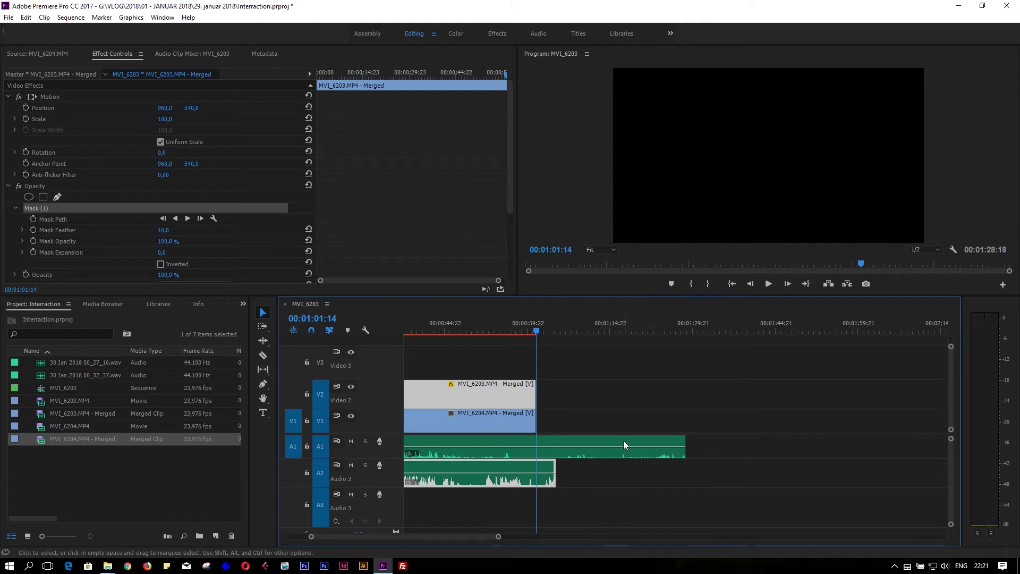
Step: Cut the audio clips on A1 and A2 at 00:01:01:14 and delete the leftover parts after the cut
{"action": "key", "text": "c"}
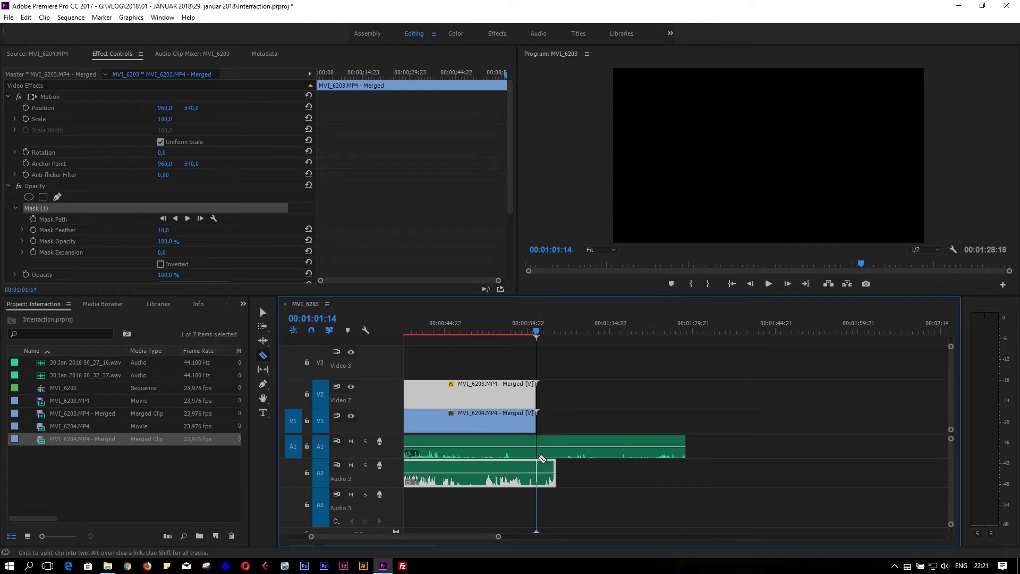
{"action": "left_click", "coordinate": [537, 447]}
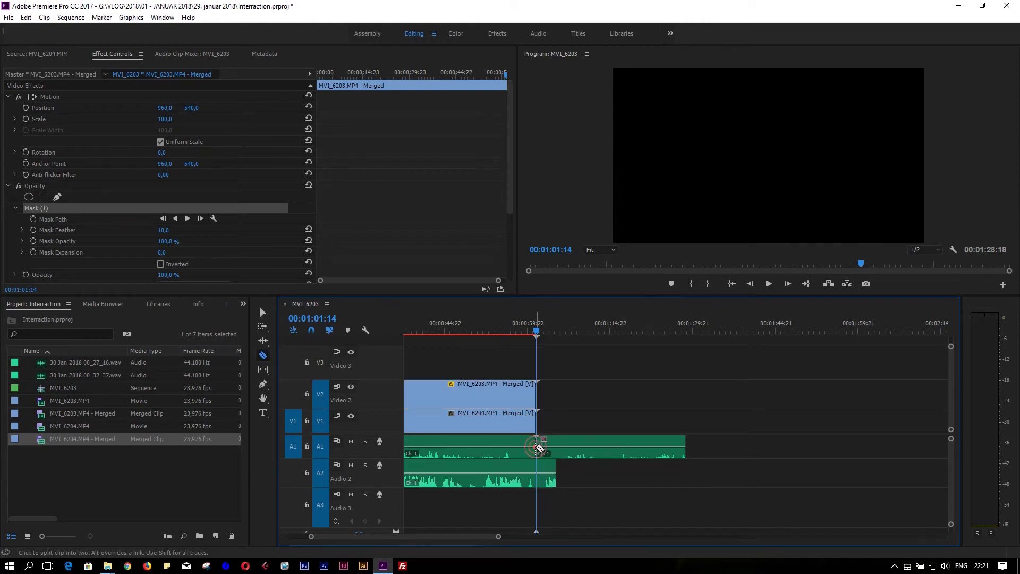
{"action": "left_click", "coordinate": [536, 478]}
{"action": "key", "text": "v"}
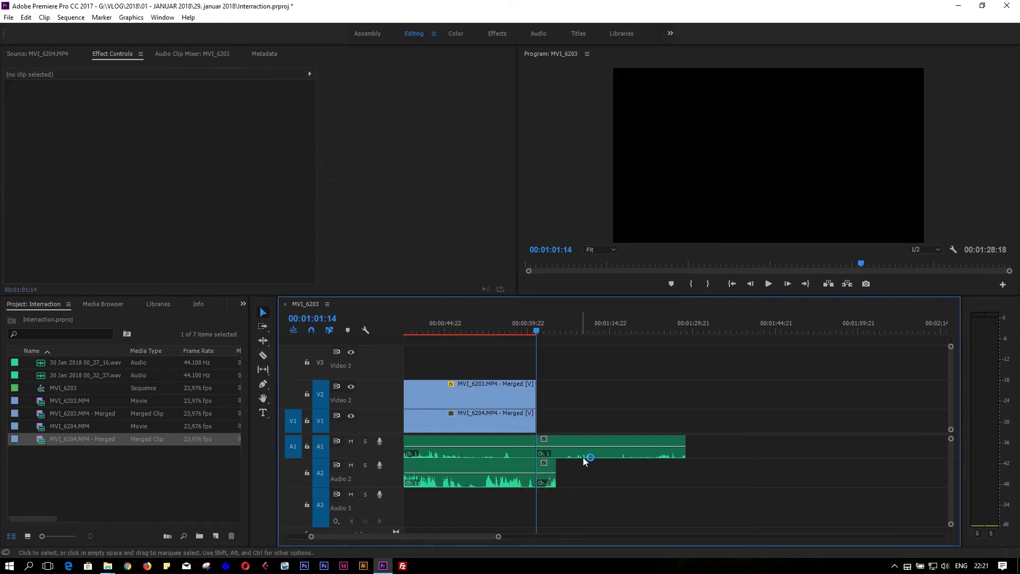
{"action": "left_click", "coordinate": [582, 454]}
{"action": "key", "text": "Delete"}
{"action": "left_click", "coordinate": [547, 472]}
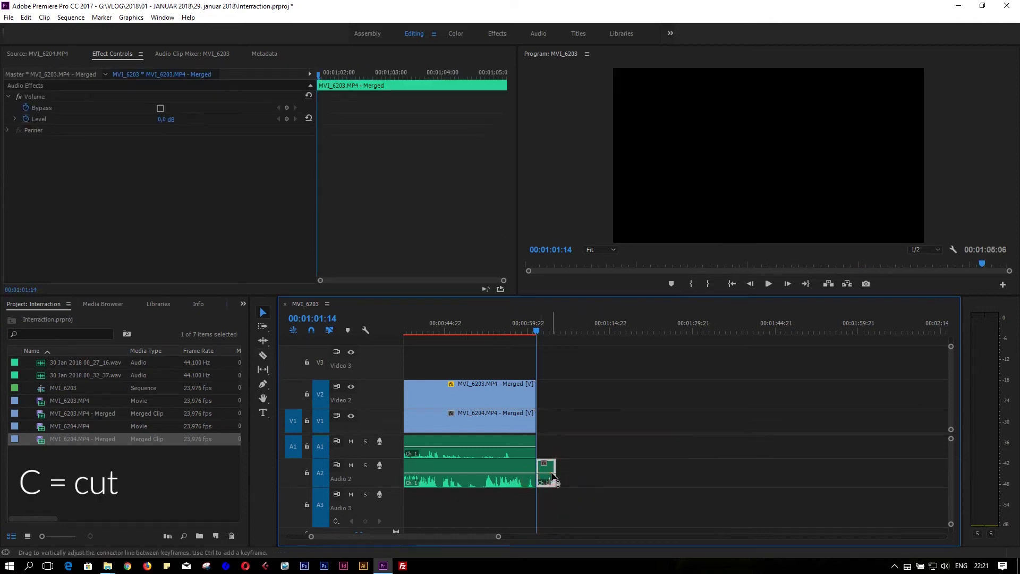
{"action": "key", "text": "Delete"}
{"action": "left_click_drag", "start_coordinate": [481, 537], "coordinate": [394, 534]}
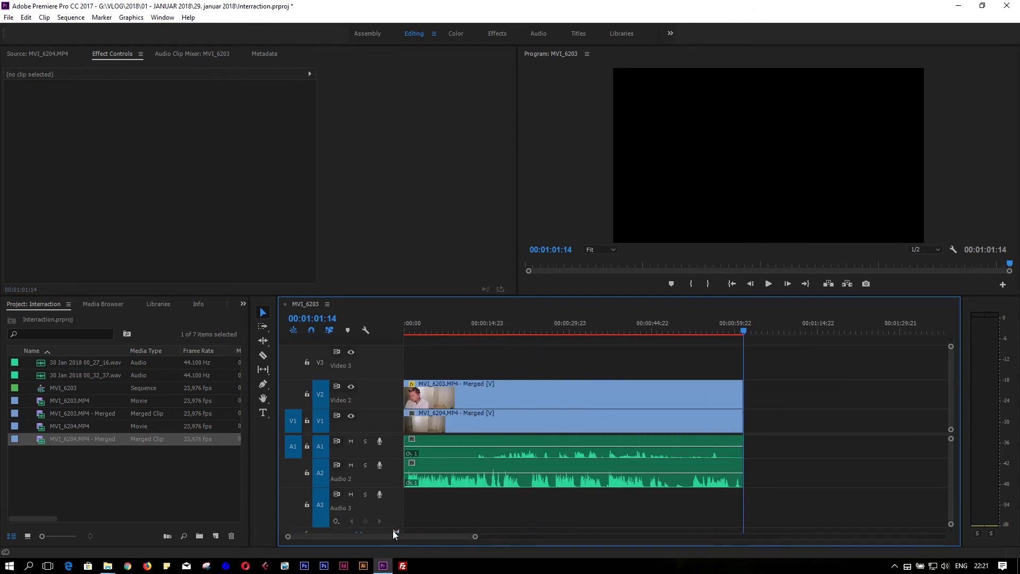
Step: Create a 1920 x 1080 adjustment layer at 23,976 fps and place it on V3, stretched over the full length of the sequence
{"action": "left_click", "coordinate": [565, 328]}
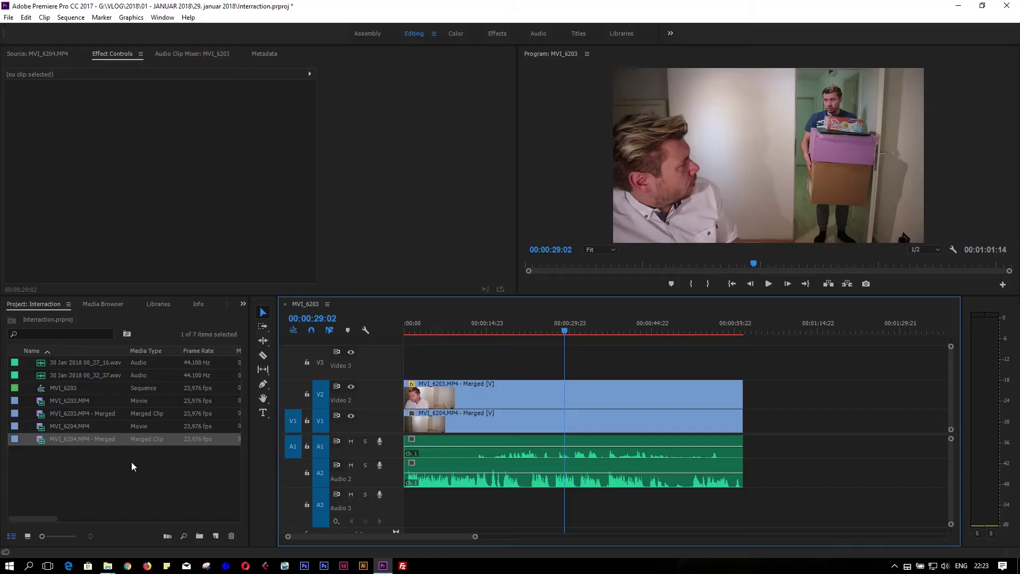
{"action": "right_click", "coordinate": [126, 473]}
{"action": "right_click", "coordinate": [89, 474]}
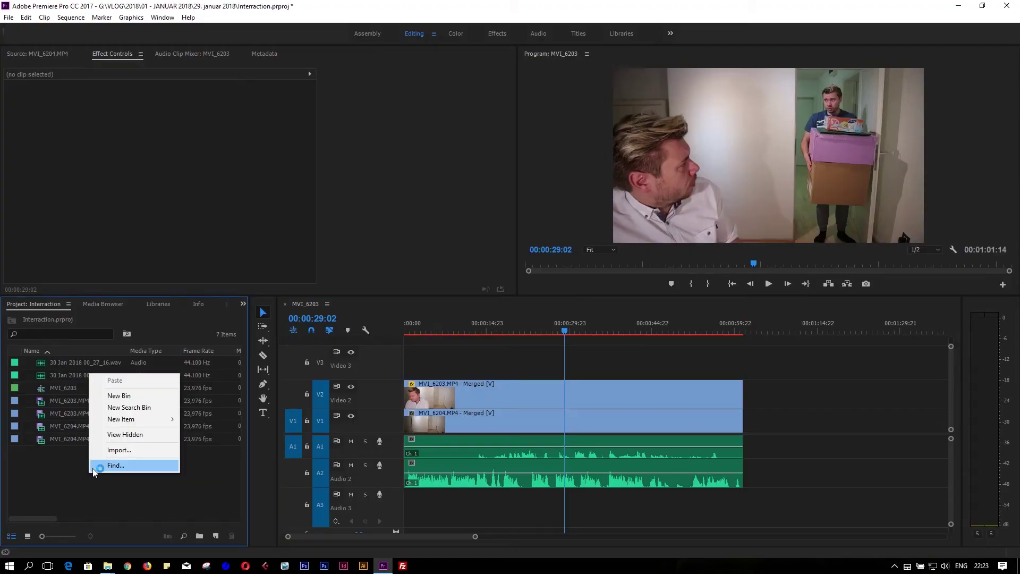
{"action": "mouse_move", "coordinate": [127, 420]}
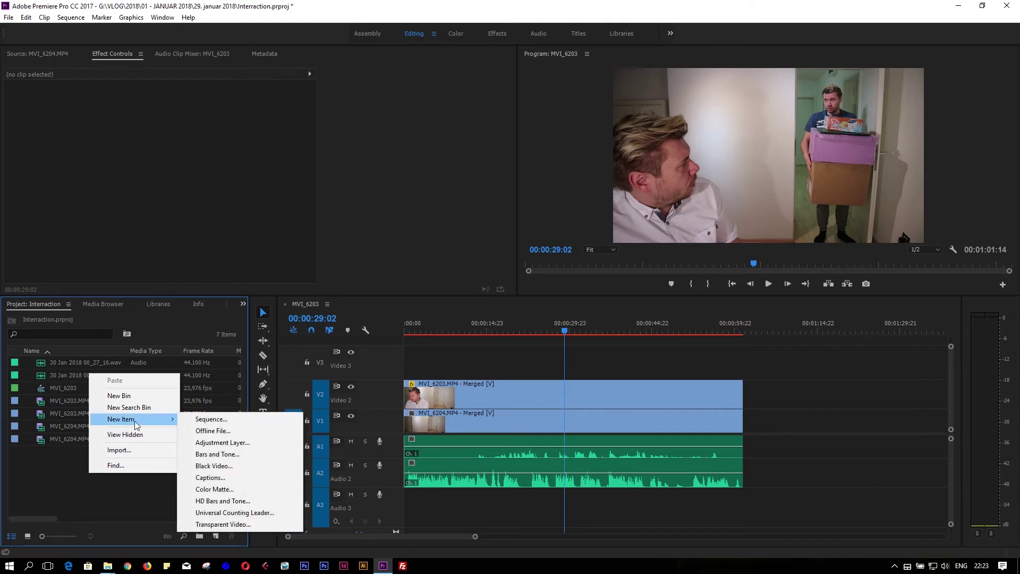
{"action": "left_click", "coordinate": [217, 442]}
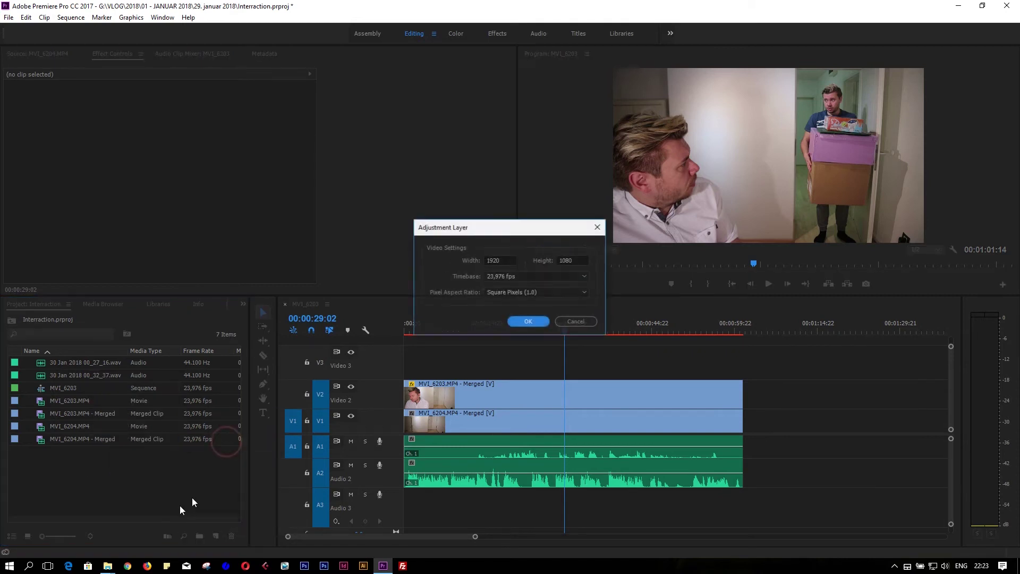
{"action": "left_click", "coordinate": [534, 324]}
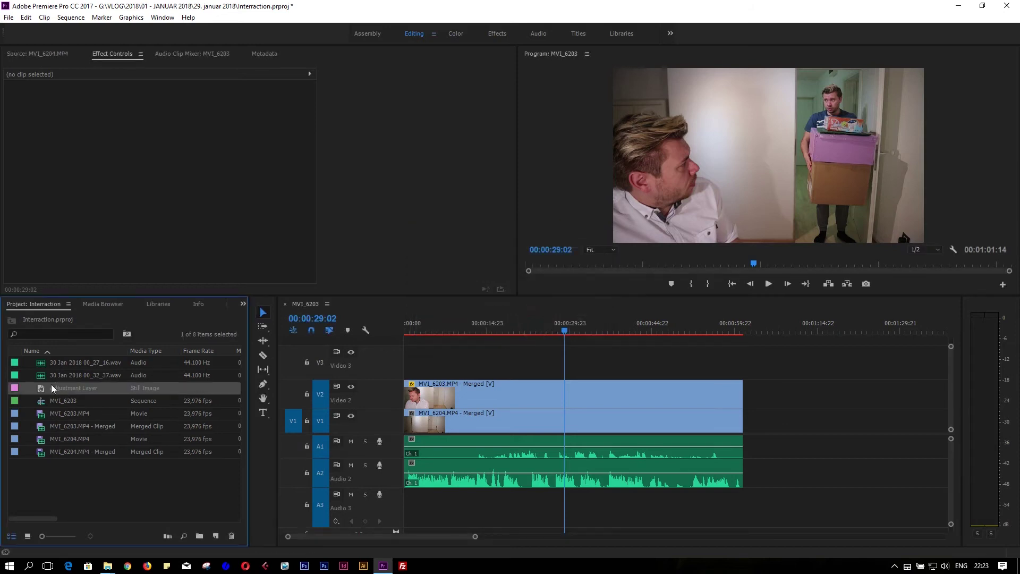
{"action": "left_click_drag", "start_coordinate": [283, 362], "coordinate": [742, 369]}
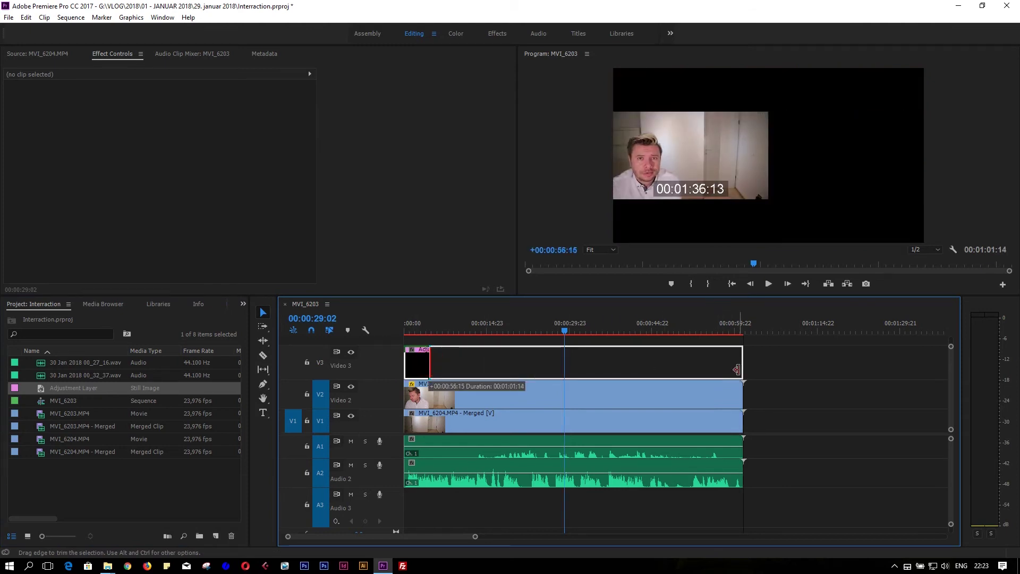
Step: Find the Lumetri Color effect and apply it to the adjustment layer on V3
{"action": "left_click", "coordinate": [159, 303]}
{"action": "scroll", "coordinate": [144, 305], "scroll_direction": "down", "scroll_amount": 1}
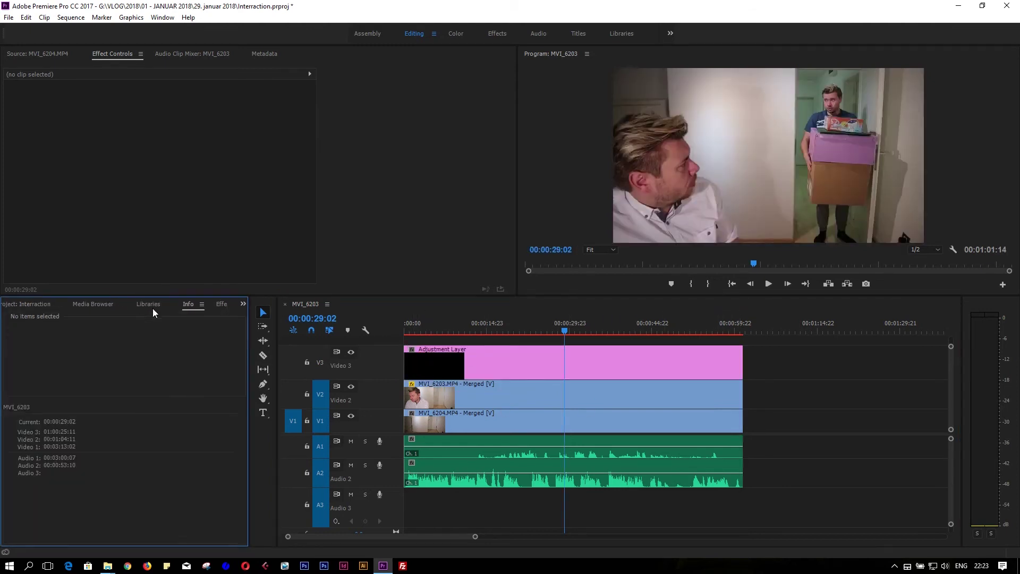
{"action": "scroll", "coordinate": [179, 305], "scroll_direction": "down", "scroll_amount": 1}
{"action": "left_click", "coordinate": [192, 304]}
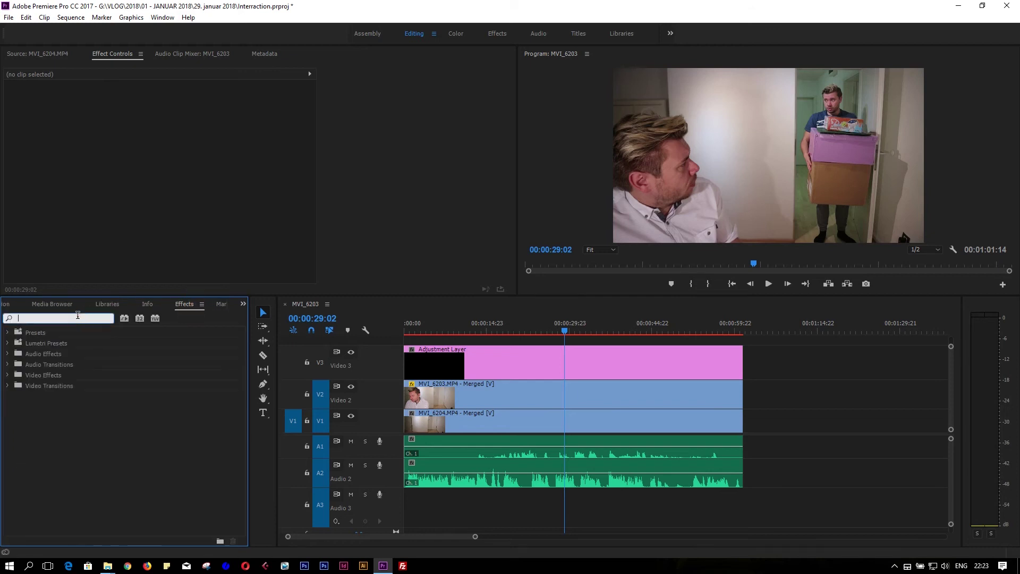
{"action": "type", "text": "lumetri color"}
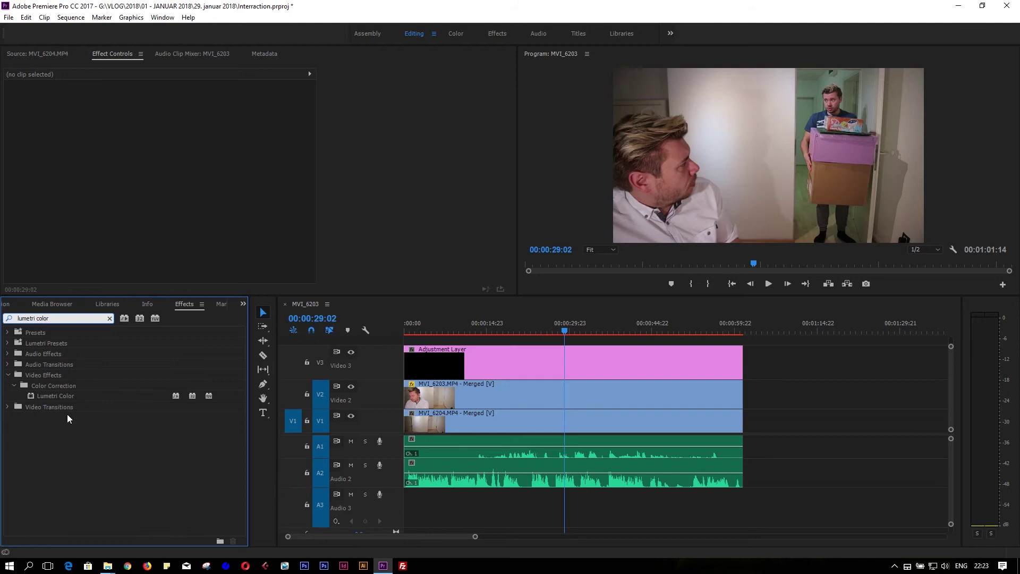
{"action": "left_click_drag", "start_coordinate": [55, 396], "coordinate": [514, 361]}
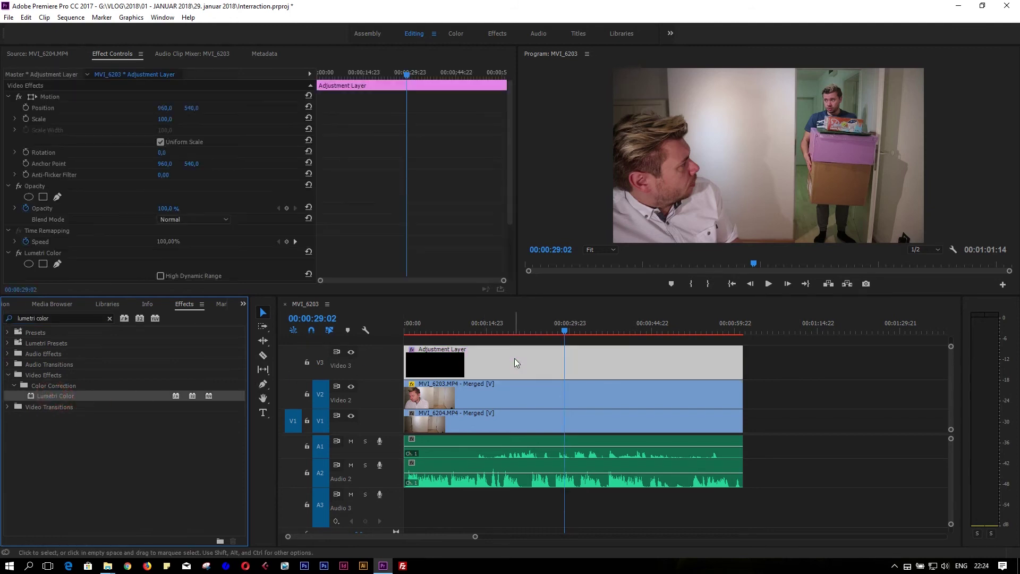
{"action": "scroll", "coordinate": [393, 181], "scroll_direction": "down", "scroll_amount": 3}
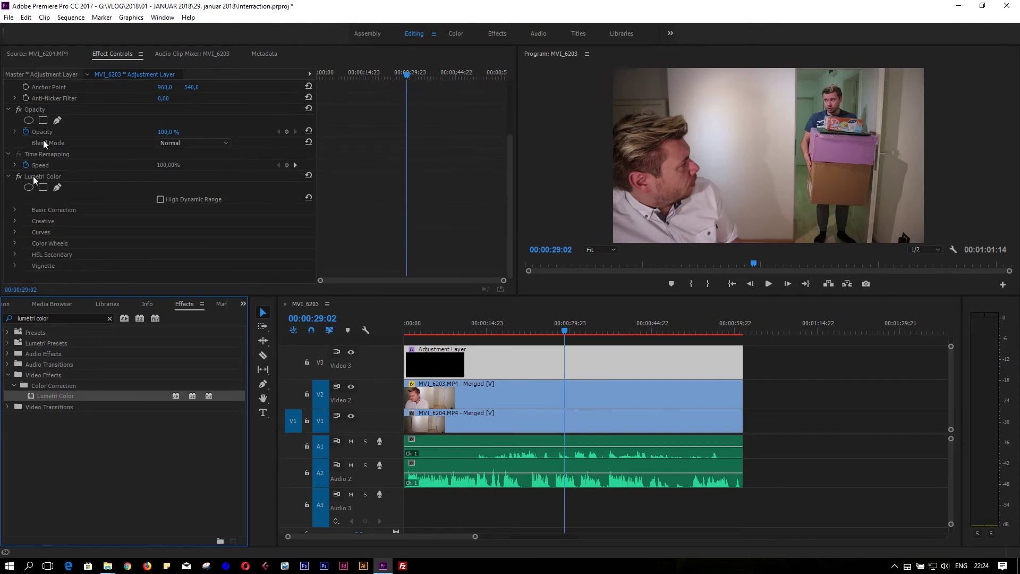
Step: Try several creative looks in the adjustment layer's Lumetri Color effect, from SL BIG HDR through to Kodak 5205 Fuji 3510
{"action": "left_click", "coordinate": [15, 221]}
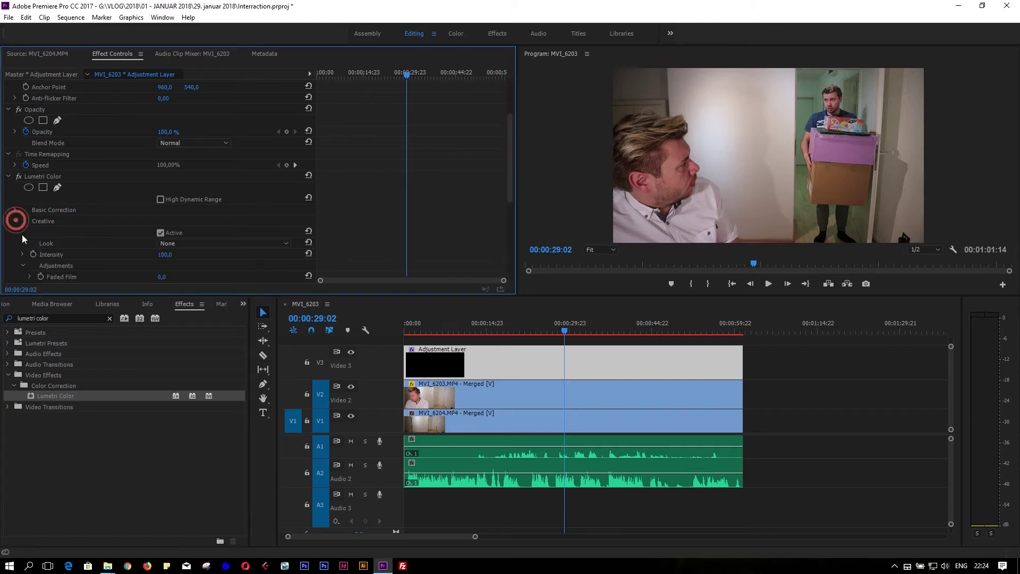
{"action": "left_click", "coordinate": [287, 243]}
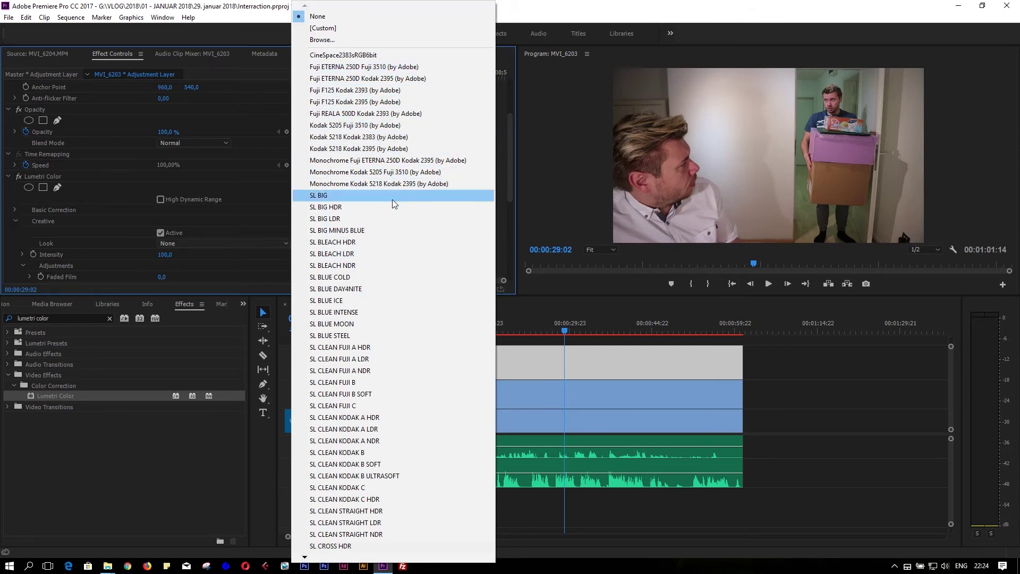
{"action": "left_click", "coordinate": [326, 208]}
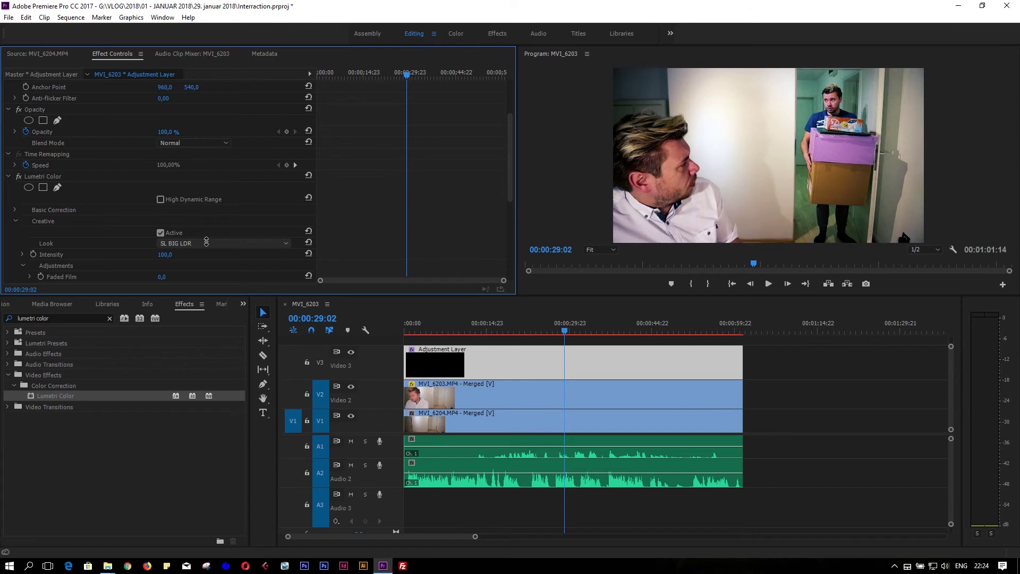
{"action": "scroll", "coordinate": [206, 243], "scroll_direction": "down", "scroll_amount": 1}
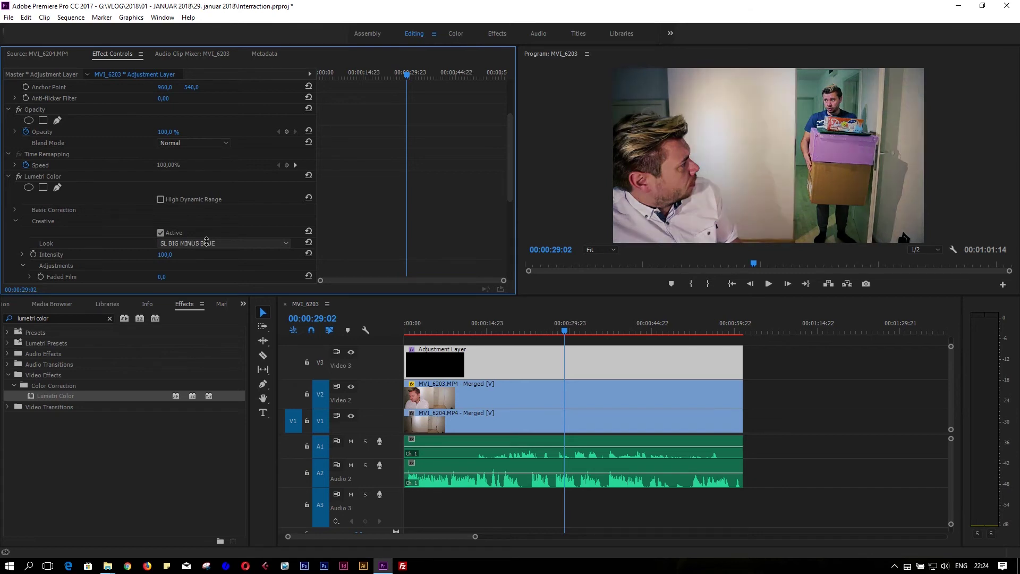
{"action": "scroll", "coordinate": [206, 242], "scroll_direction": "up", "scroll_amount": 4}
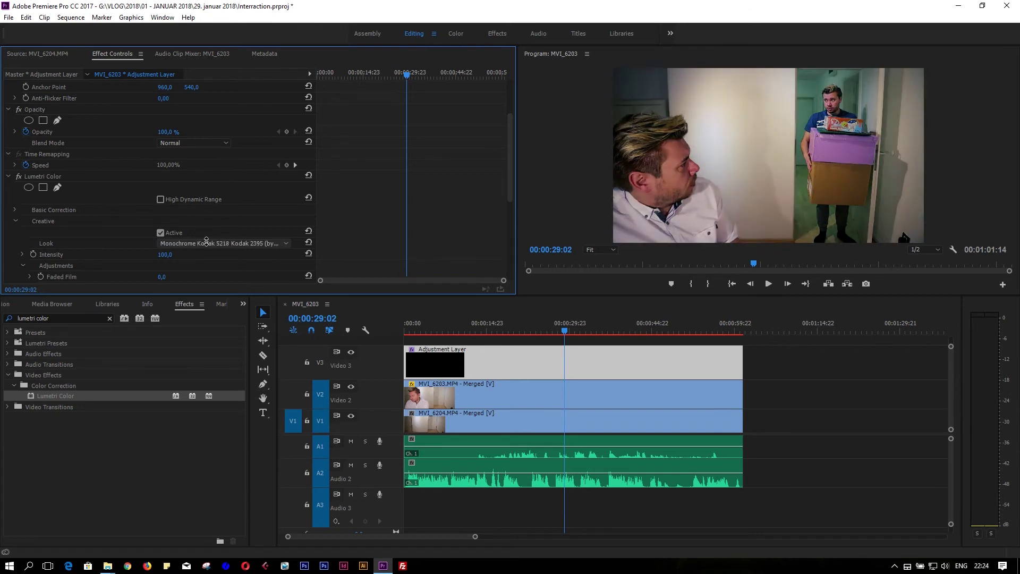
{"action": "scroll", "coordinate": [206, 241], "scroll_direction": "up", "scroll_amount": 1}
{"action": "scroll", "coordinate": [206, 241], "scroll_direction": "up", "scroll_amount": 1}
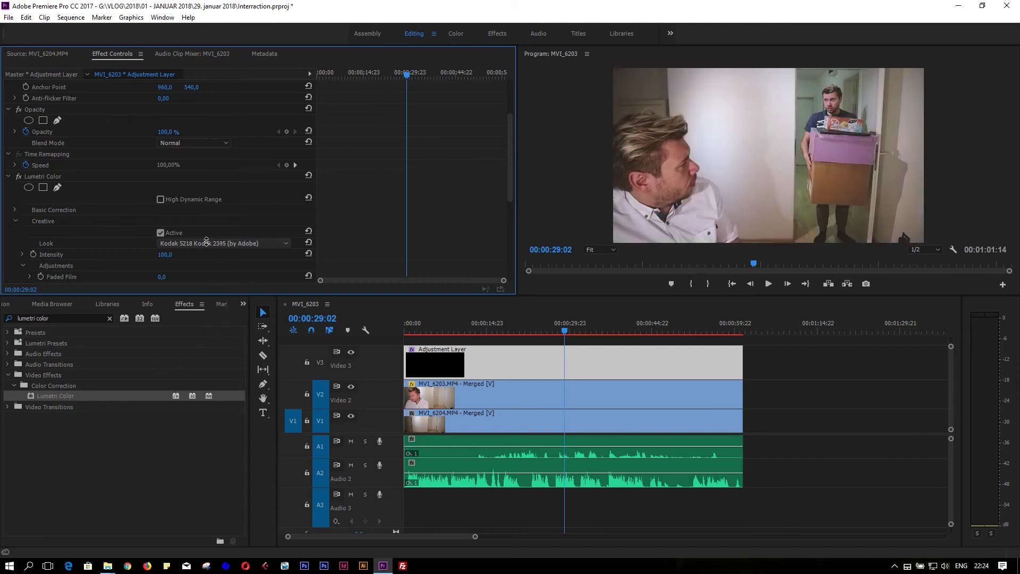
{"action": "scroll", "coordinate": [220, 246], "scroll_direction": "up", "scroll_amount": 2}
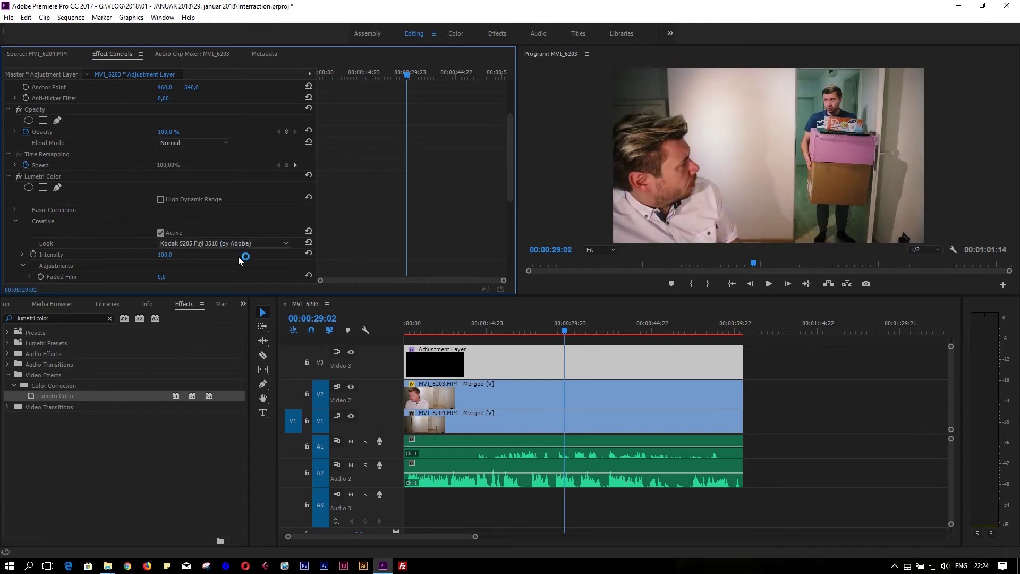
Step: Preview the graded sequence and set the Lumetri creative look to SL BIG HDR with an intensity of 61
{"action": "left_click", "coordinate": [482, 325]}
{"action": "key", "text": "space"}
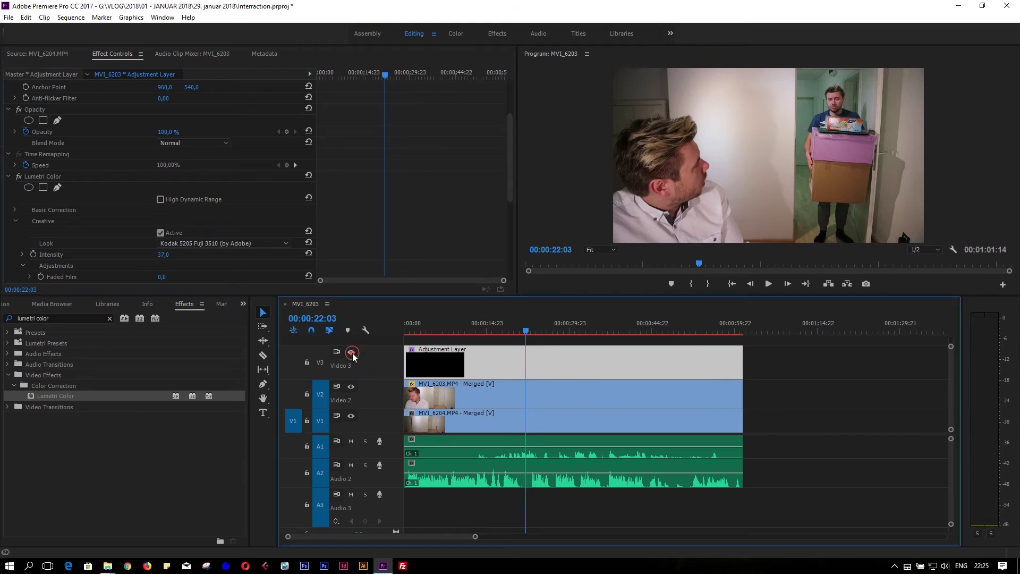
{"action": "scroll", "coordinate": [485, 182], "scroll_direction": "down", "scroll_amount": 5}
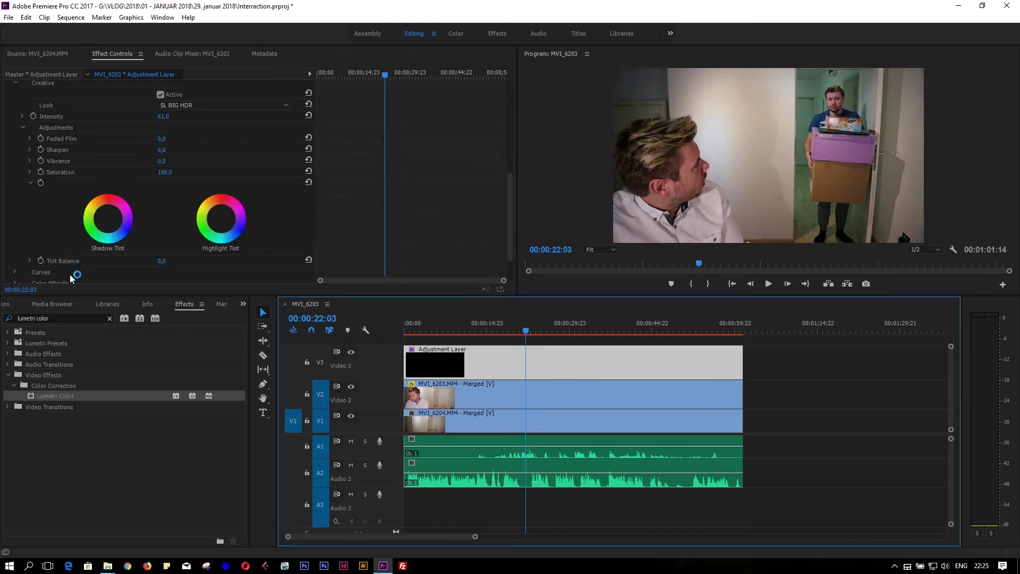
Step: Shape the white RGB curve in Lumetri Color into a gentle S, raising the highlights and slightly lowering the shadows
{"action": "scroll", "coordinate": [443, 198], "scroll_direction": "down", "scroll_amount": 3}
{"action": "left_click", "coordinate": [15, 231]}
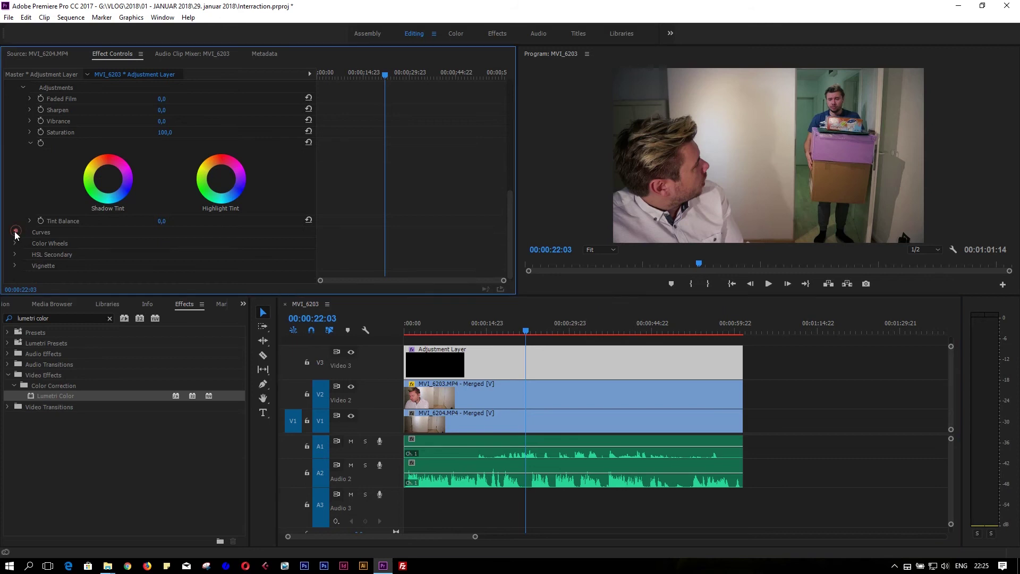
{"action": "scroll", "coordinate": [433, 187], "scroll_direction": "down", "scroll_amount": 4}
{"action": "scroll", "coordinate": [328, 215], "scroll_direction": "down", "scroll_amount": 2}
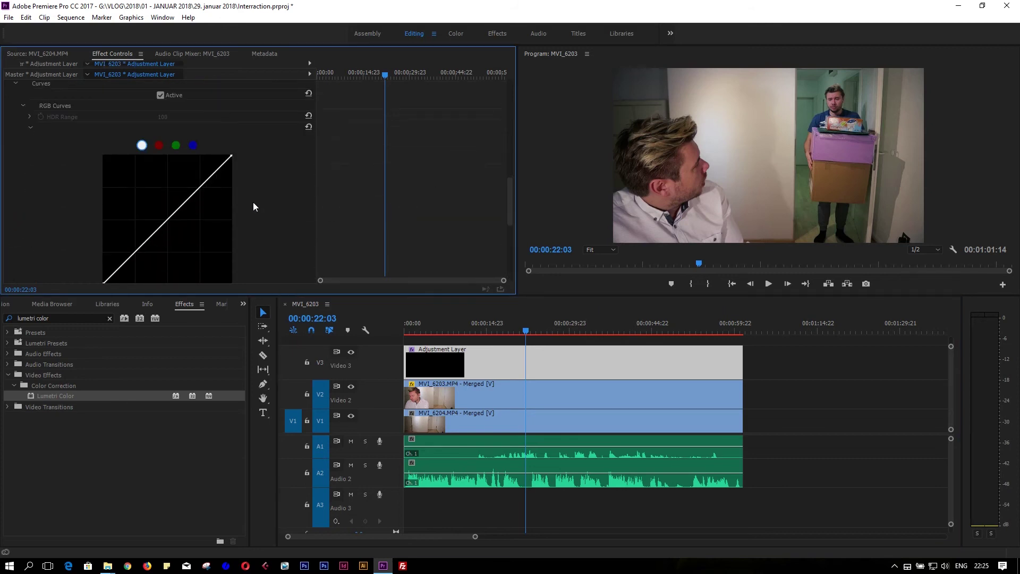
{"action": "left_click_drag", "start_coordinate": [202, 188], "coordinate": [197, 182]}
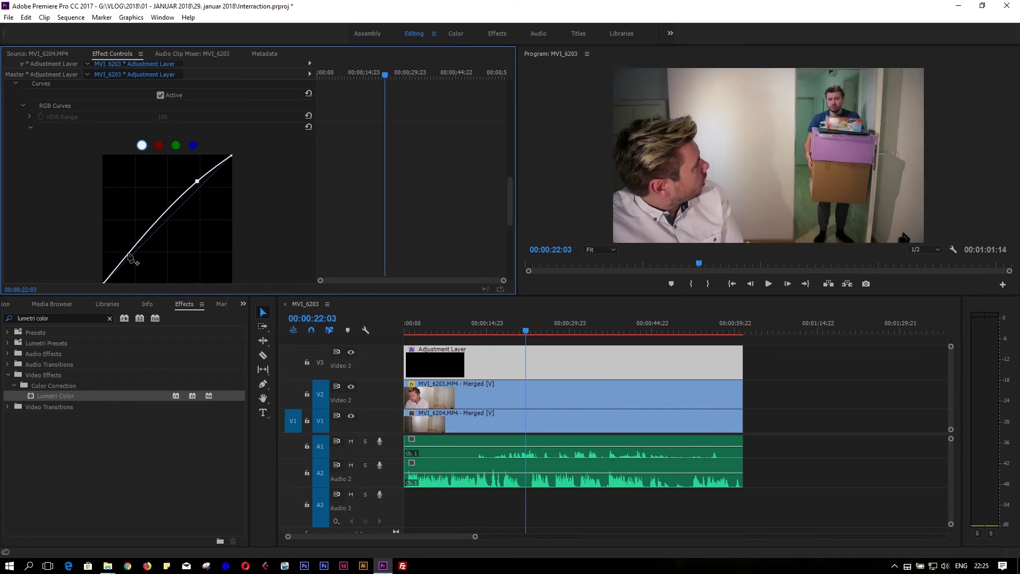
{"action": "left_click_drag", "start_coordinate": [130, 257], "coordinate": [132, 263]}
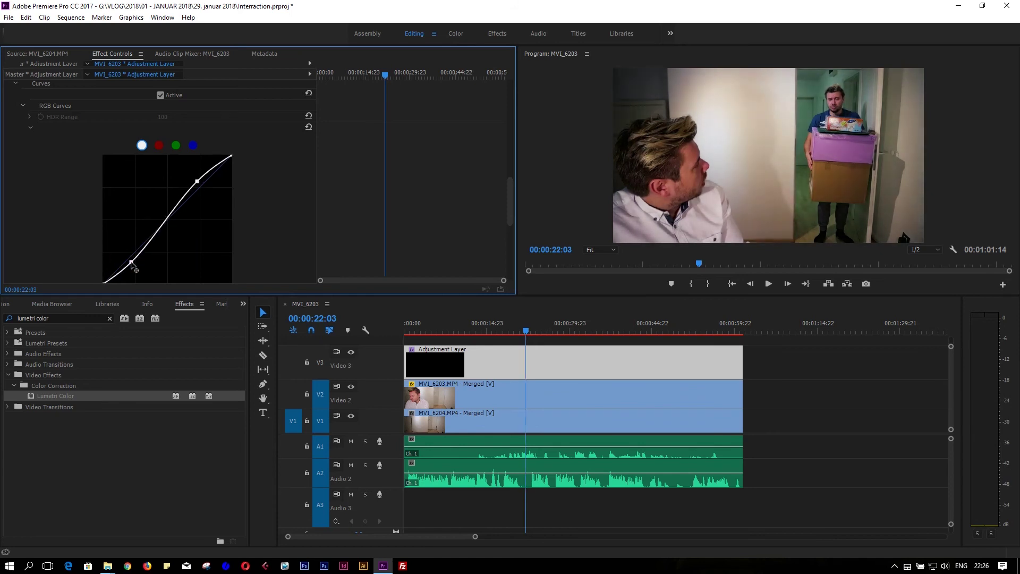
{"action": "left_click_drag", "start_coordinate": [131, 262], "coordinate": [129, 260]}
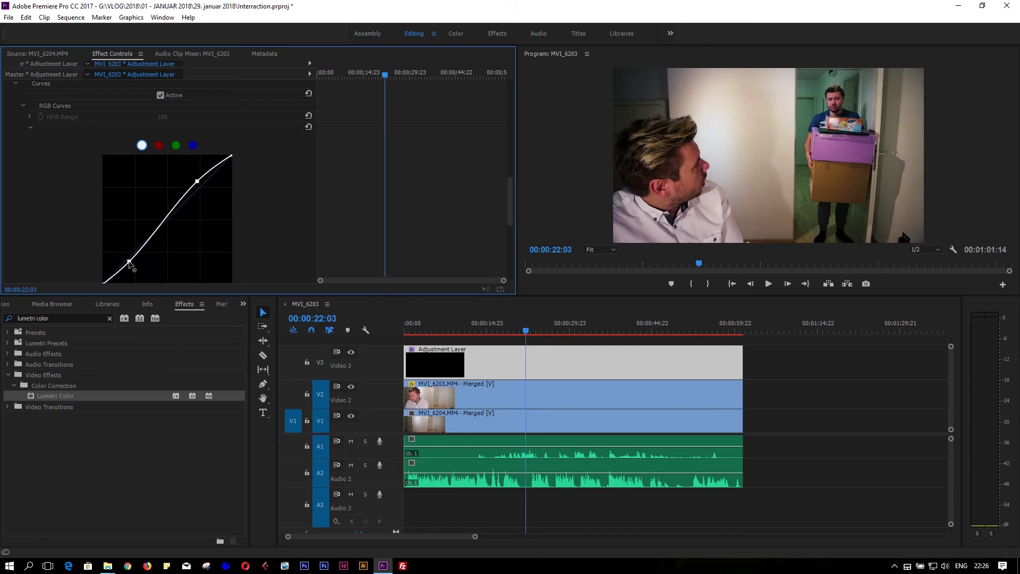
Step: Play the graded sequence from about 00:00:05 in an enlarged program monitor, and check it again around 00:00:22:13
{"action": "left_click", "coordinate": [434, 330]}
{"action": "key", "text": "space"}
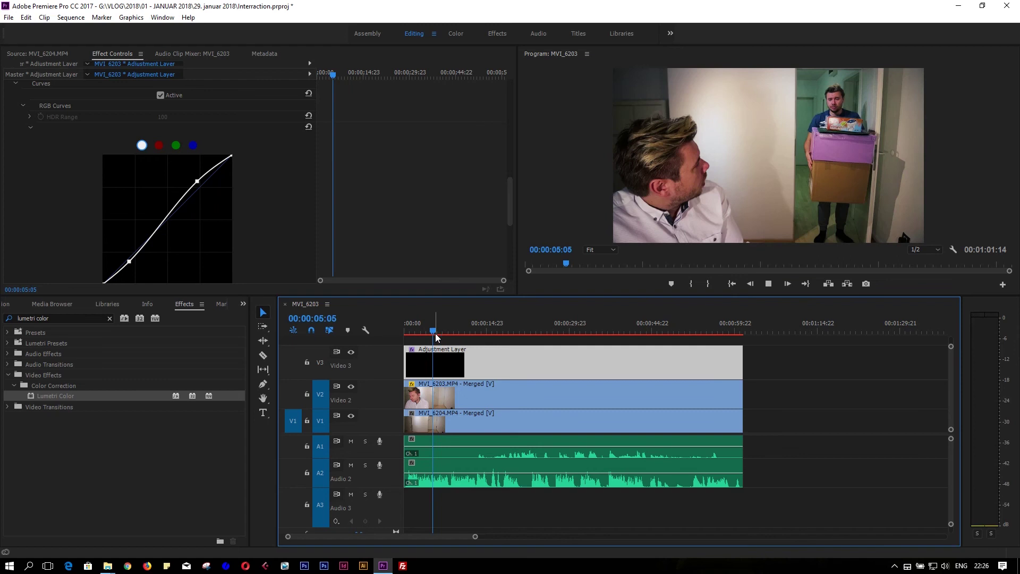
{"action": "left_click", "coordinate": [580, 129]}
{"action": "key", "text": "grave"}
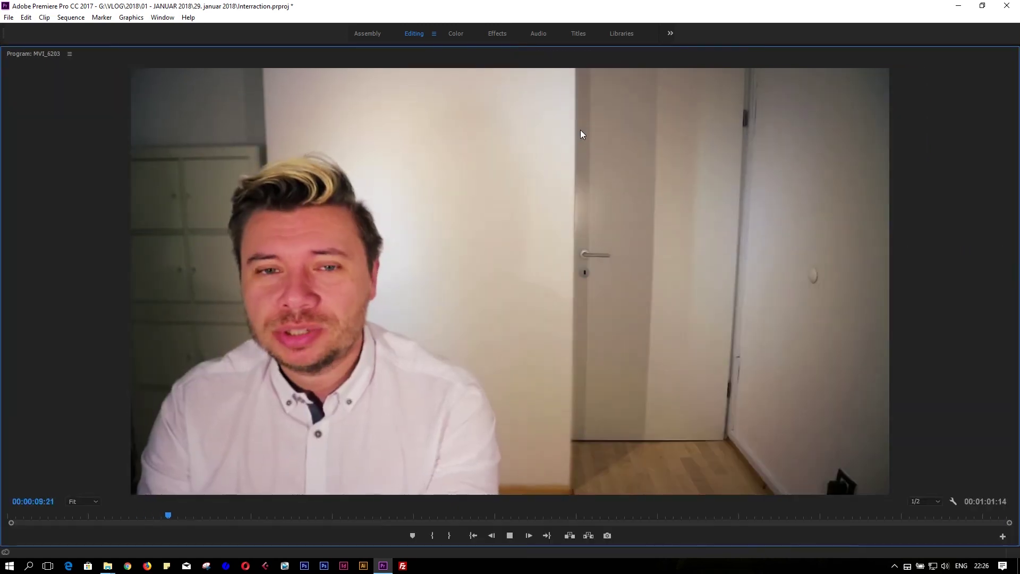
{"action": "left_click", "coordinate": [374, 515]}
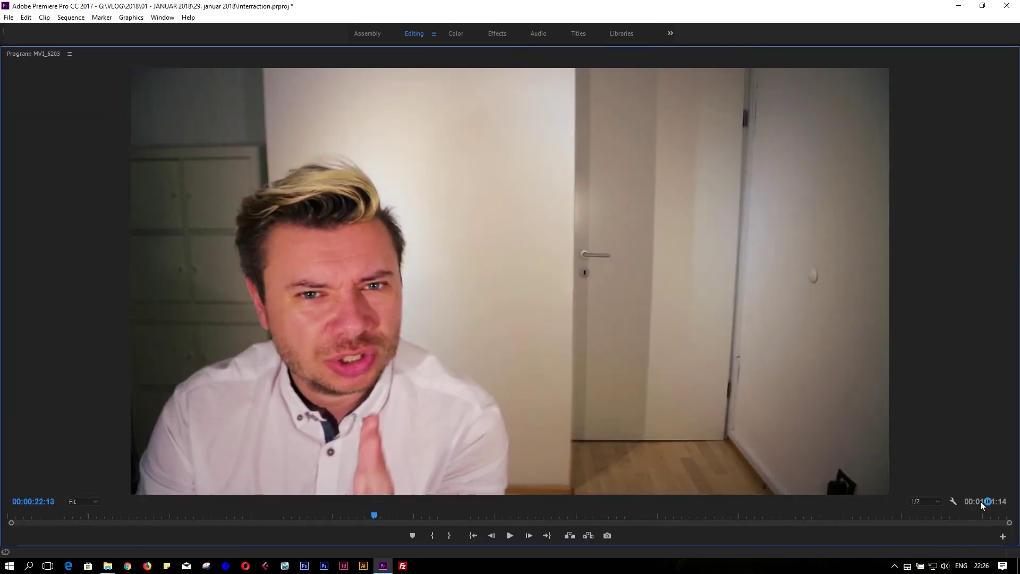
{"action": "key", "text": "space"}
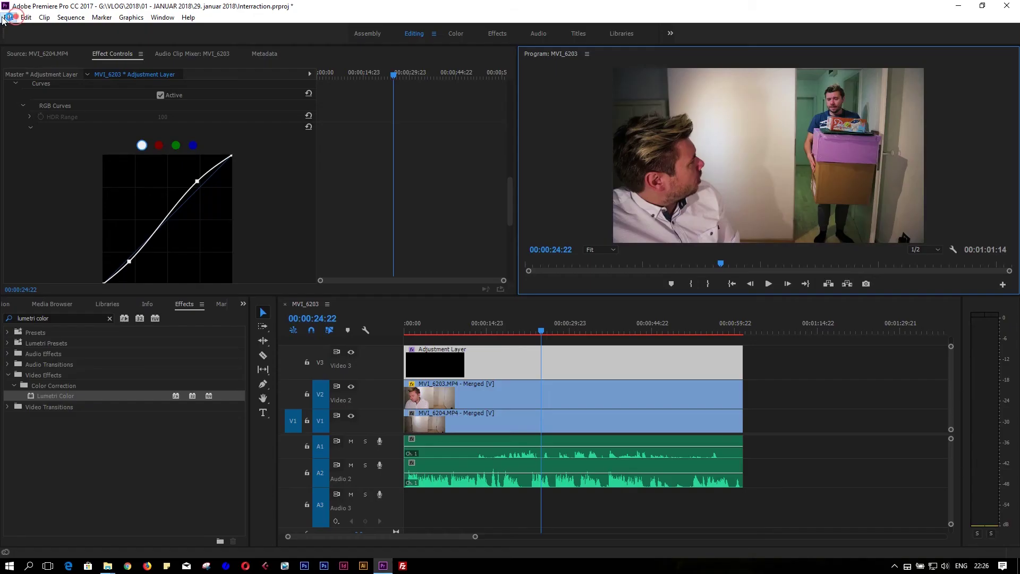
Step: Prepare a media export of the sequence as H.264 with the Match Source - High bitrate preset, named Interraction video.mp4
{"action": "left_click", "coordinate": [9, 17]}
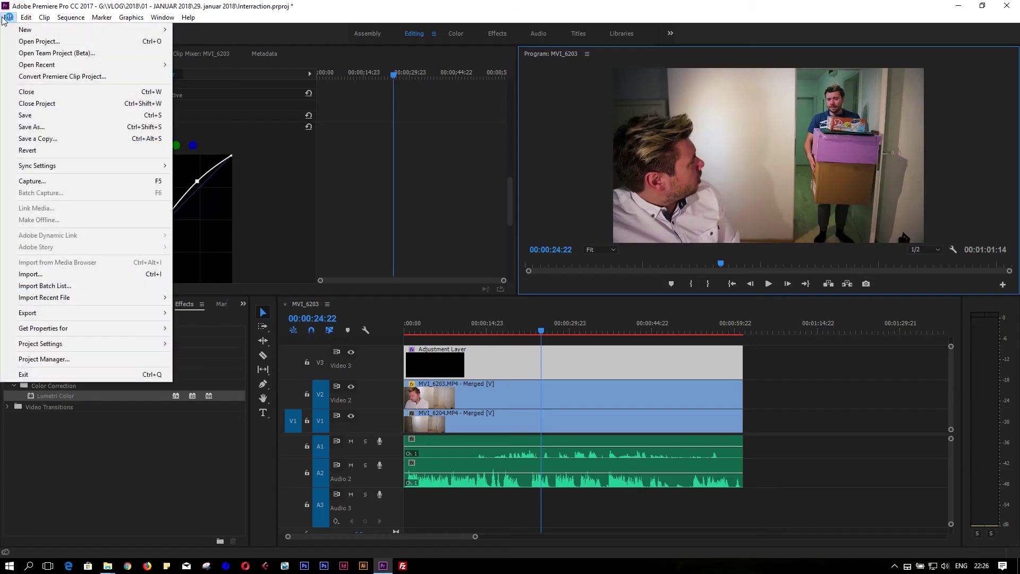
{"action": "mouse_move", "coordinate": [36, 317]}
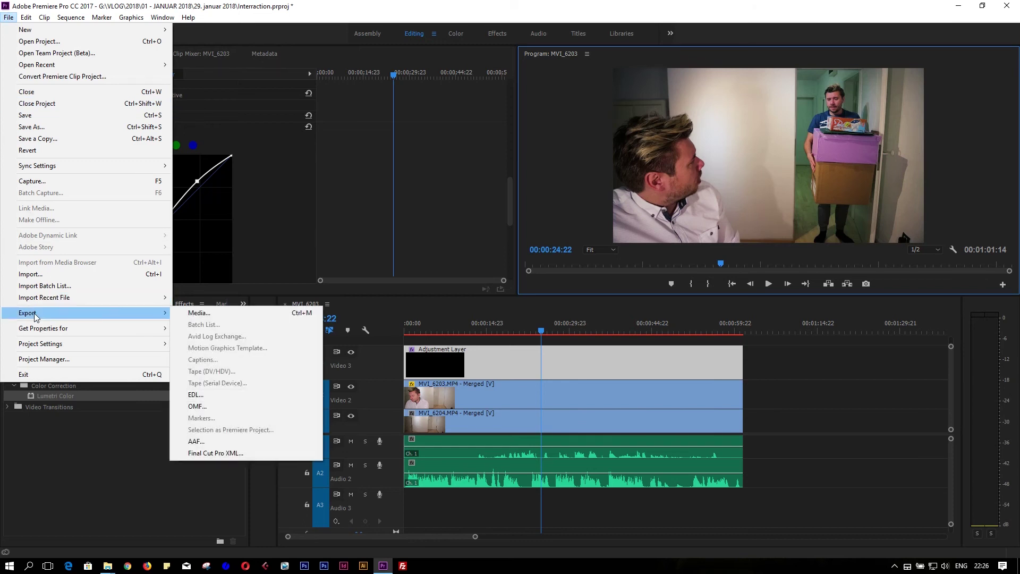
{"action": "left_click", "coordinate": [237, 317]}
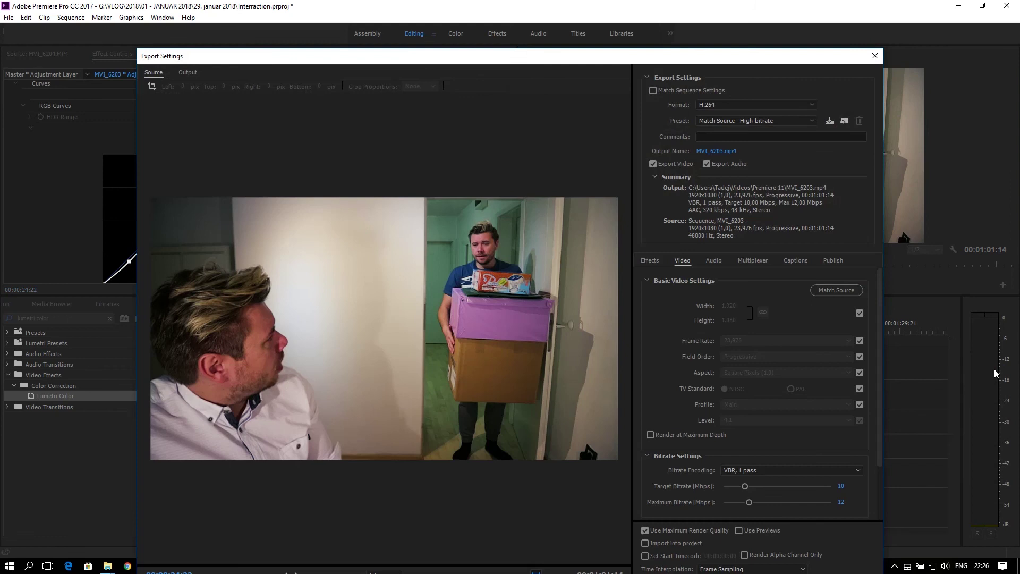
{"action": "left_click", "coordinate": [721, 152]}
{"action": "left_click", "coordinate": [778, 121]}
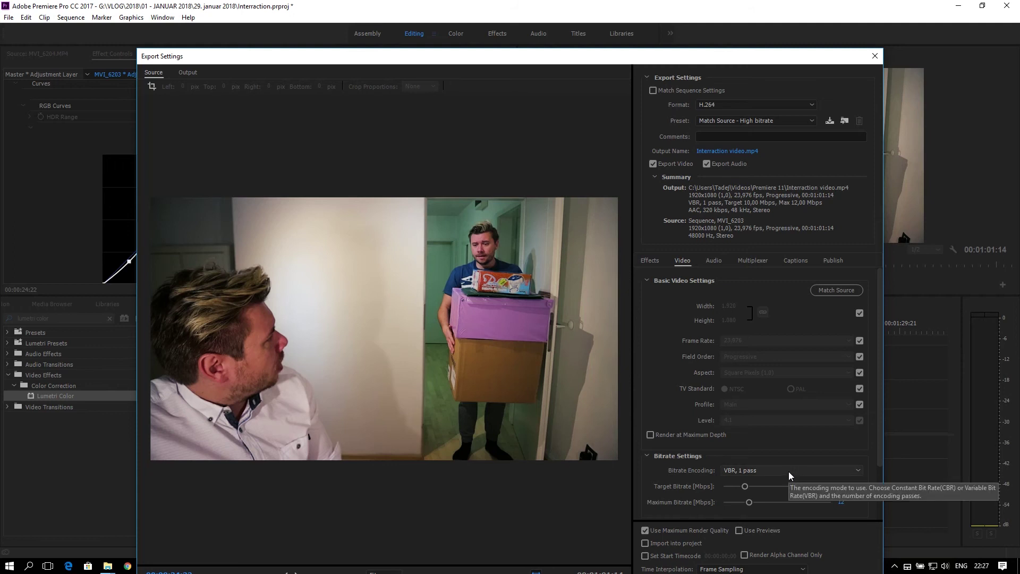
Step: Keep the export's bitrate encoding at VBR, 1 pass and send the export to the queue
{"action": "left_click", "coordinate": [789, 470]}
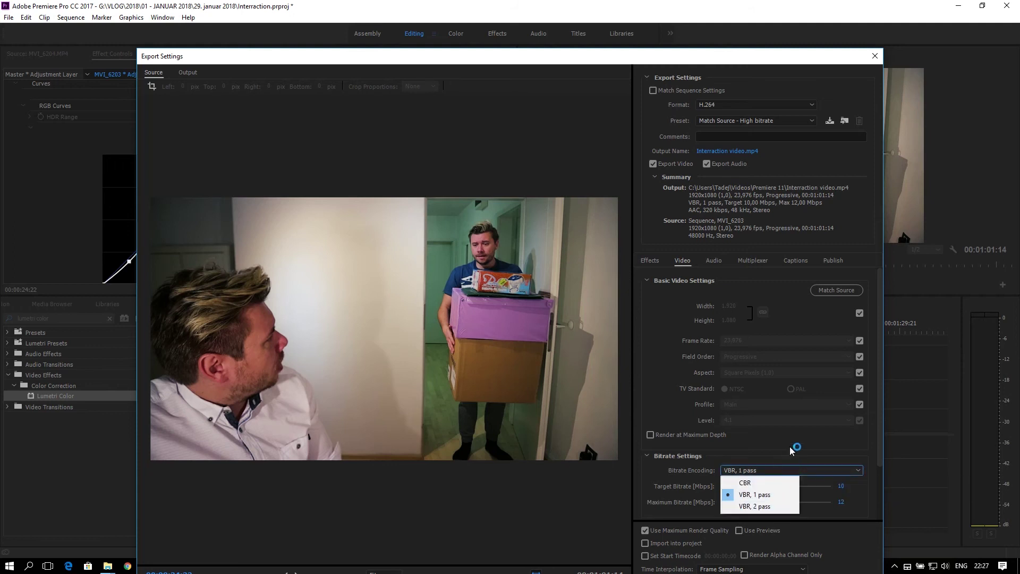
{"action": "left_click", "coordinate": [789, 446]}
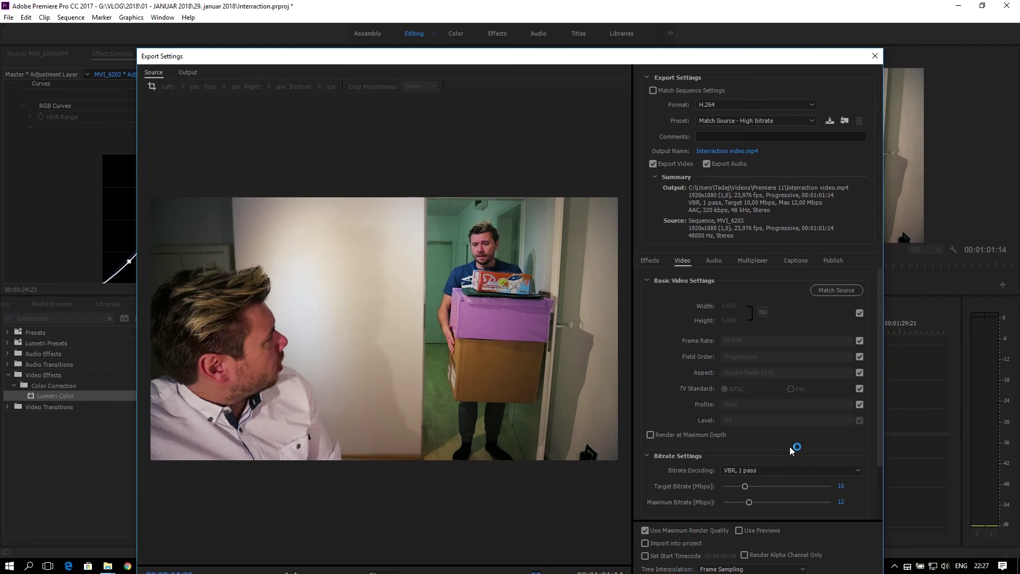
{"action": "left_click_drag", "start_coordinate": [739, 59], "coordinate": [743, 11]}
{"action": "left_click", "coordinate": [750, 551]}
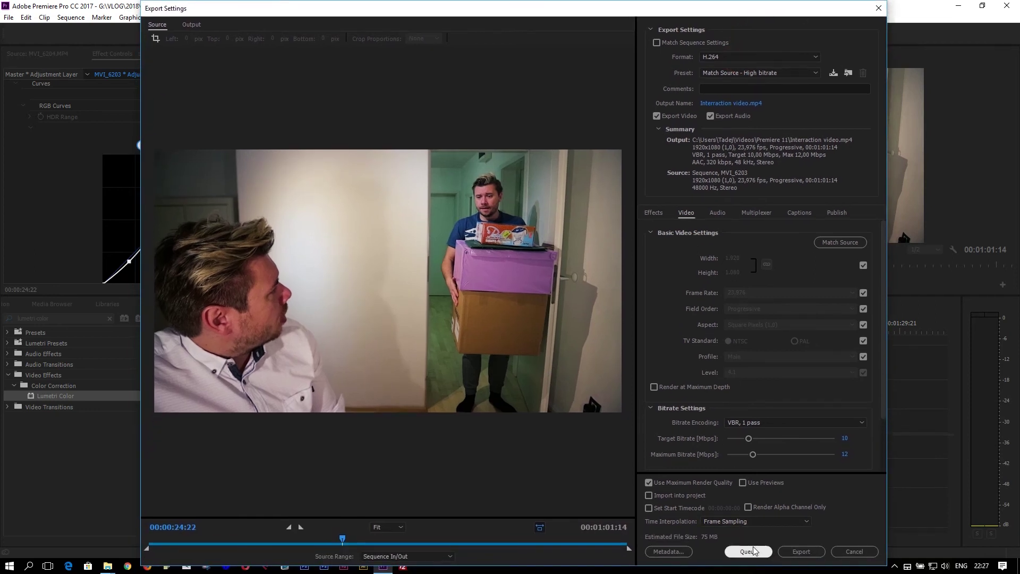